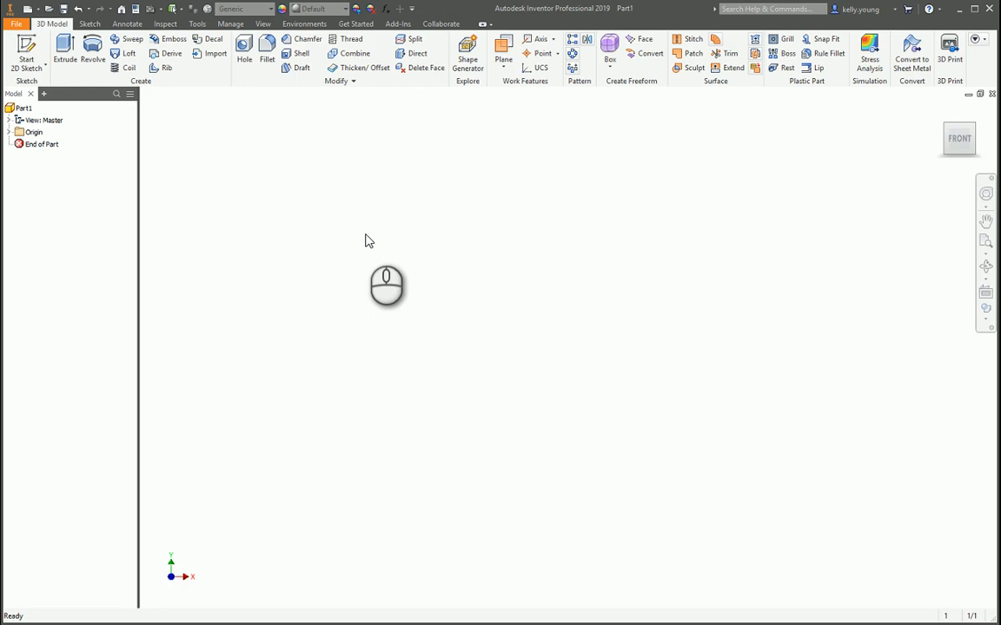
# Start a sketch on the XY plane and draw a 5 in by 4 in center rectangle at the origin.
pyautogui.press('s')
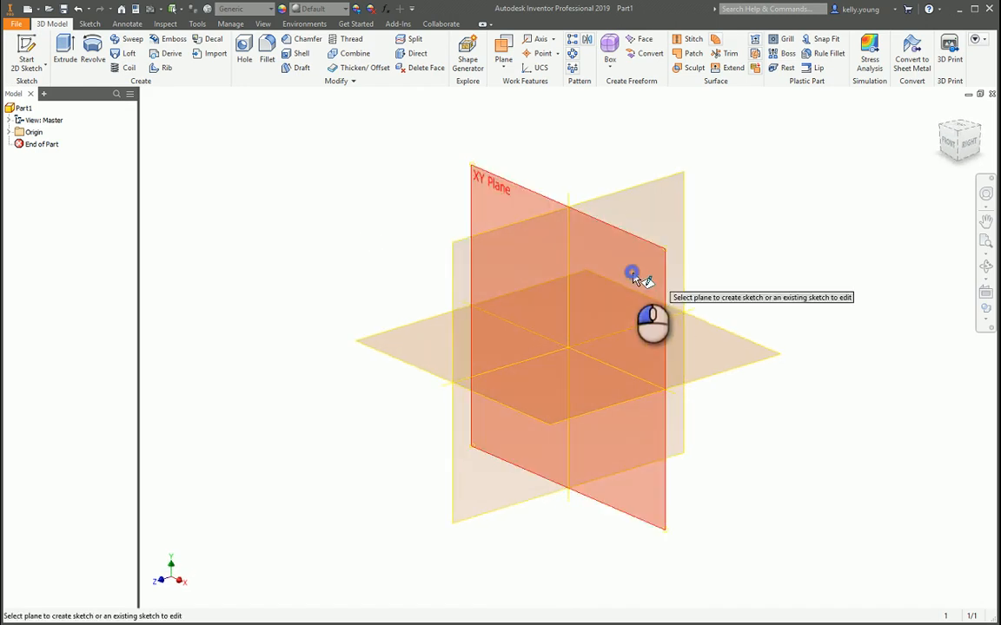
pyautogui.click(642, 277)
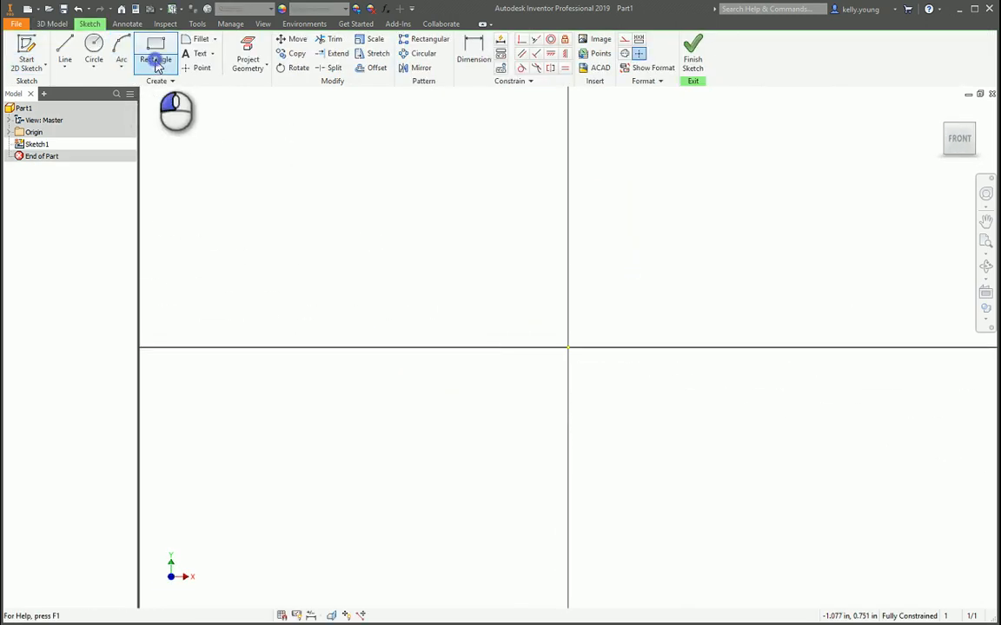
pyautogui.click(156, 62)
pyautogui.click(173, 159)
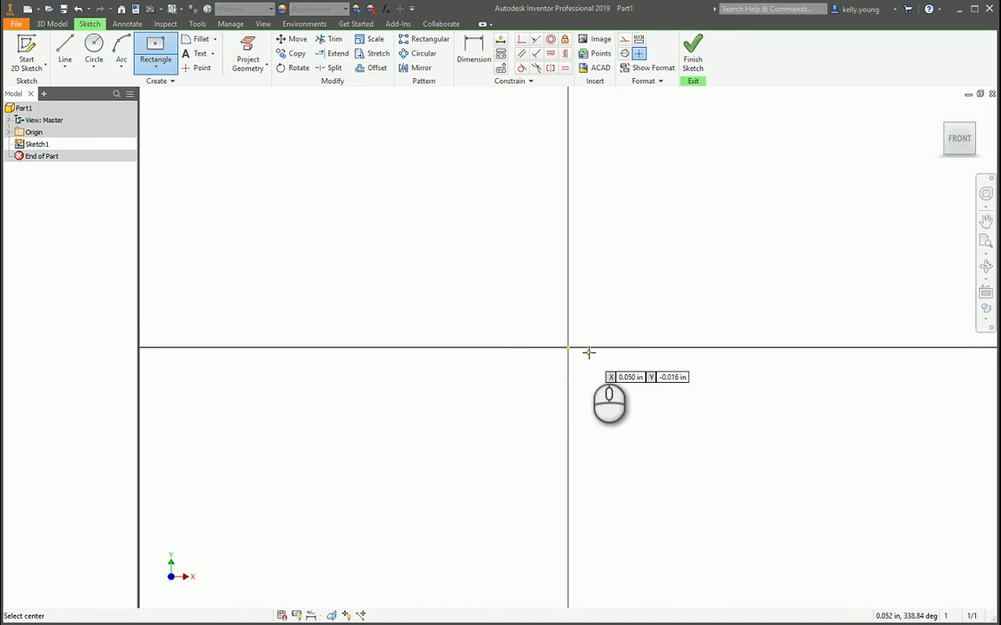
pyautogui.click(566, 348)
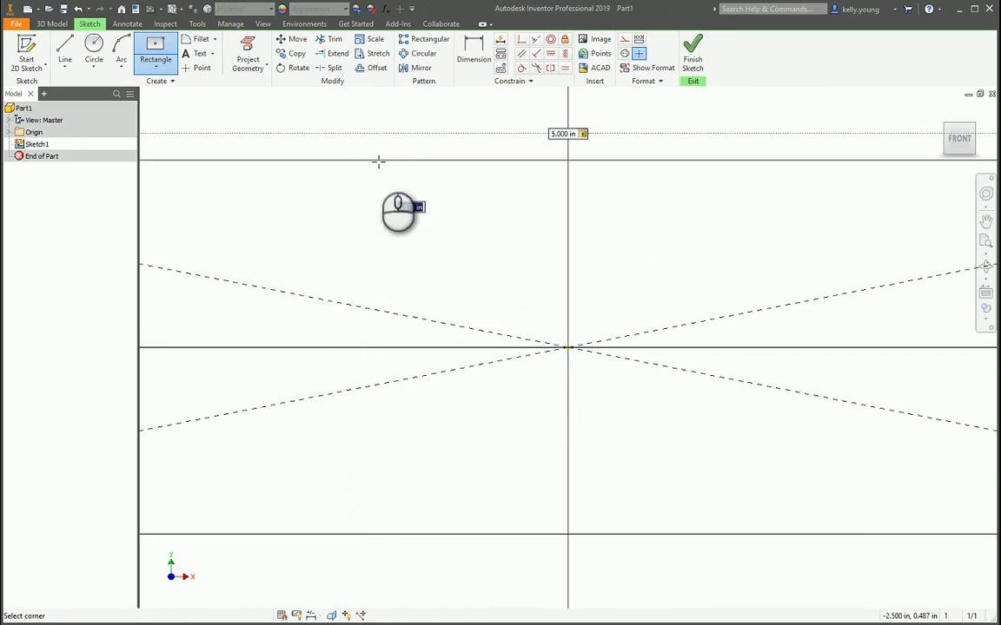
pyautogui.click(377, 160)
pyautogui.click(376, 158)
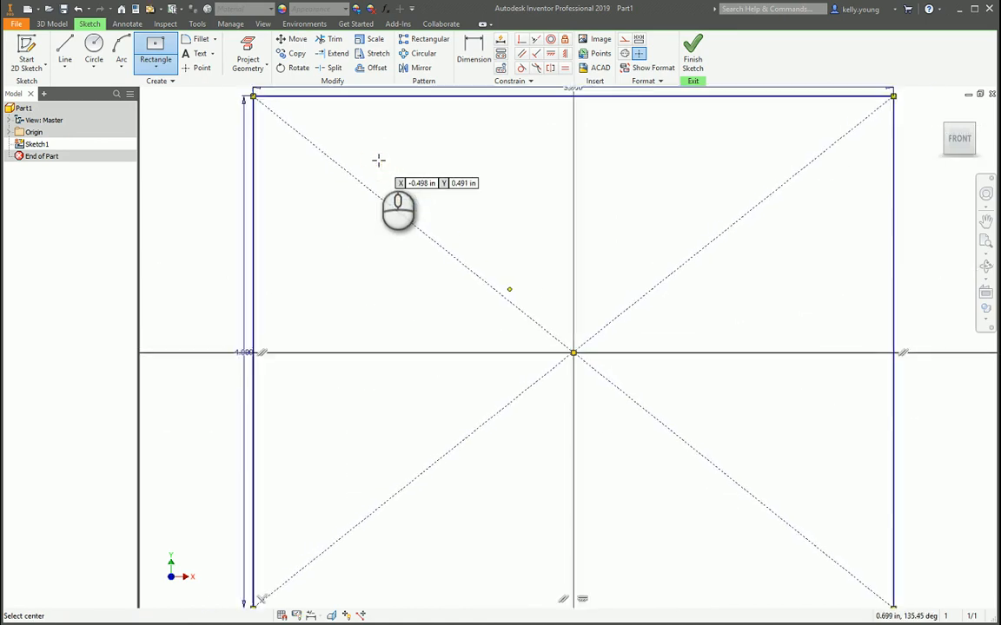
# Offset the rectangle inward by 1 in to outline the frame opening.
pyautogui.press('o')
pyautogui.click(457, 117)
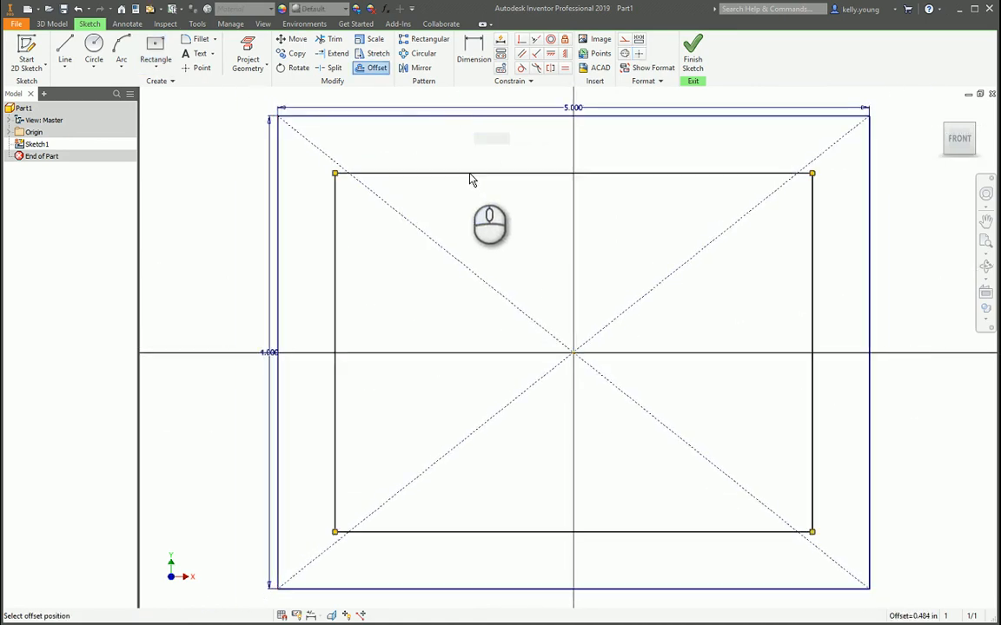
pyautogui.write('1')
pyautogui.press('Return')
# Extrude the frame region between the two rectangles 1 in and save the part as Derive1.ipt.
pyautogui.press('e')
pyautogui.click(599, 209)
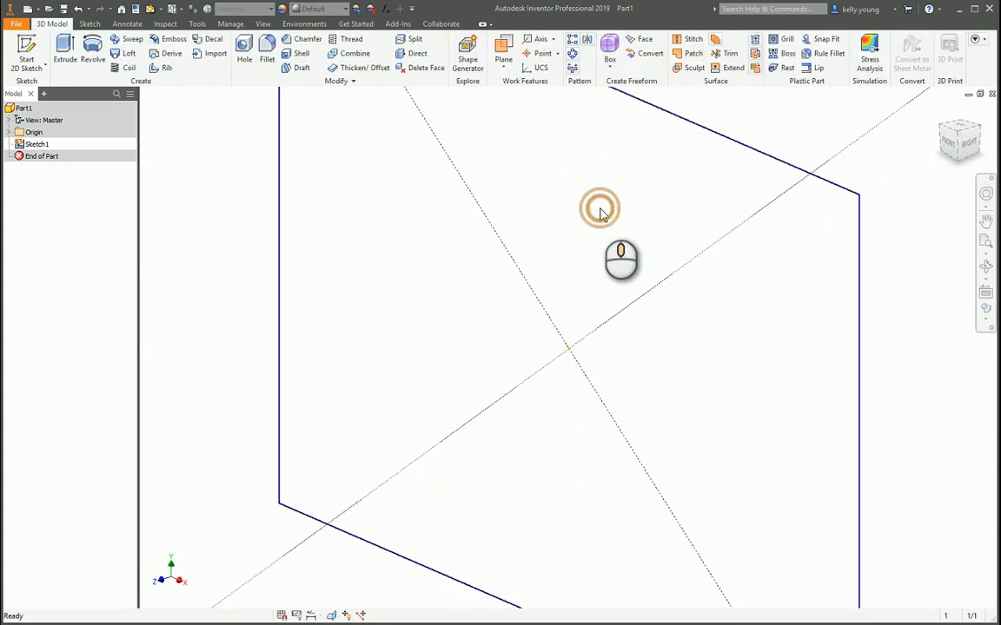
pyautogui.click(489, 329)
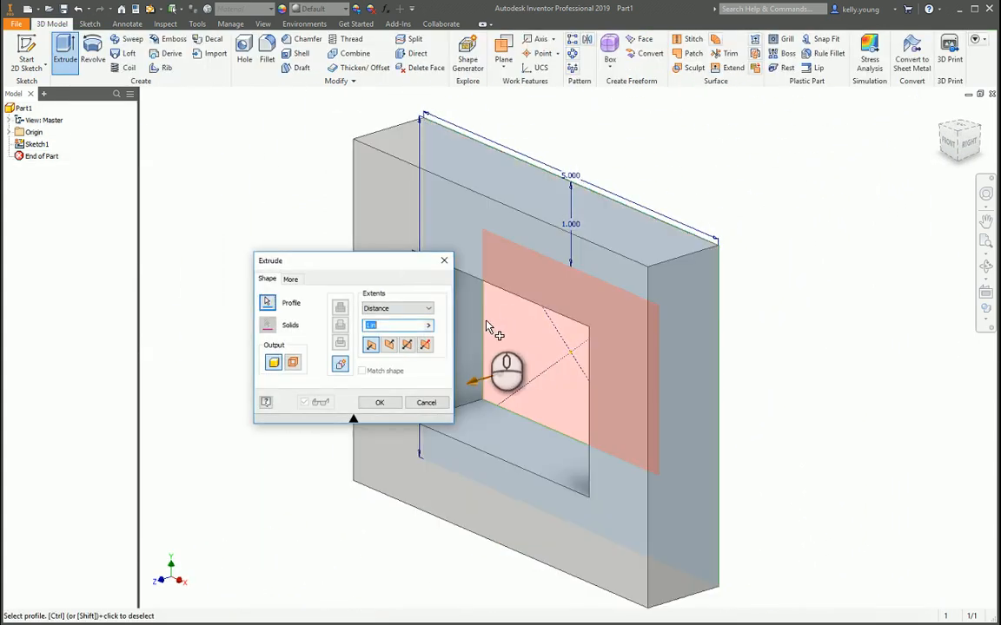
pyautogui.press('Return')
pyautogui.click(368, 438)
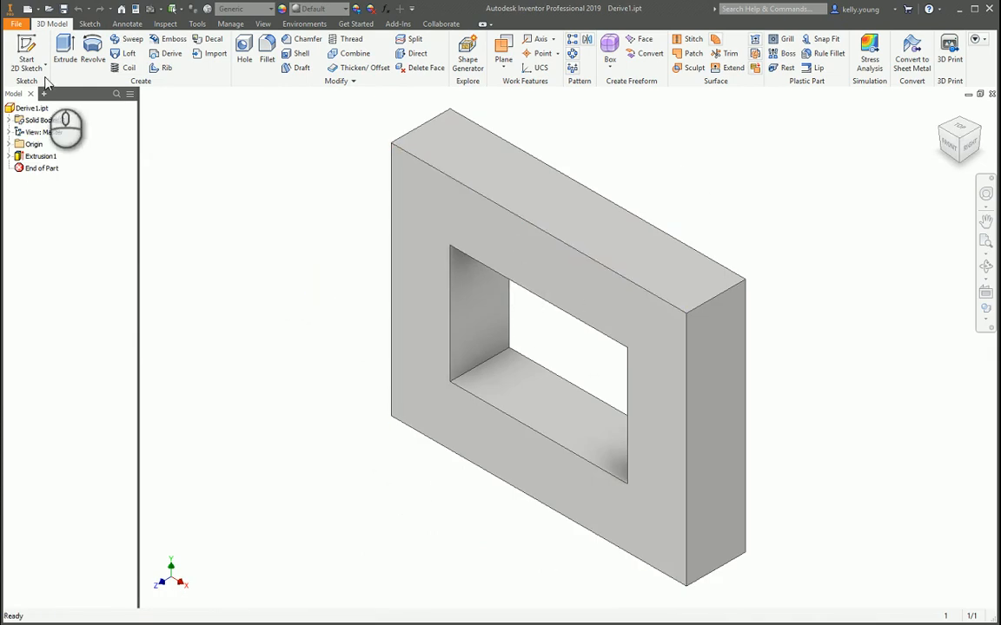
# Create a new part from the Standard.ipt template.
pyautogui.click(28, 9)
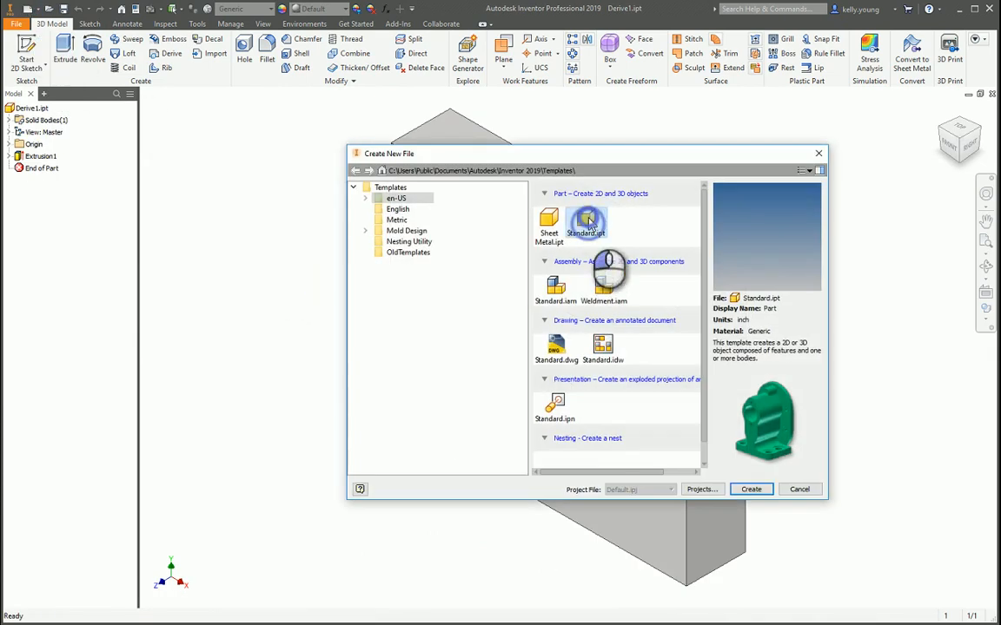
pyautogui.click(750, 490)
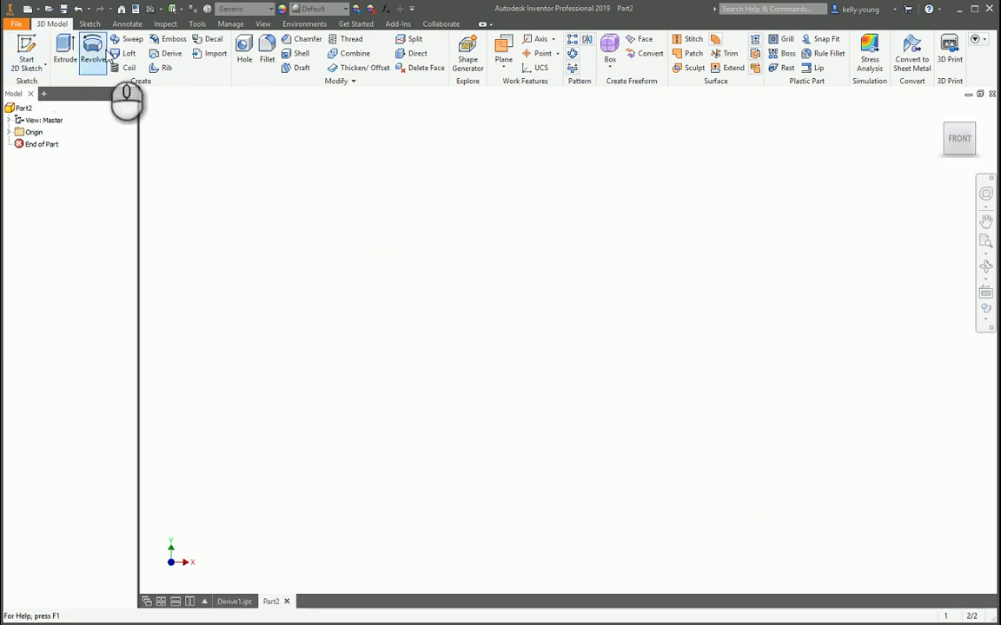
pyautogui.click(152, 55)
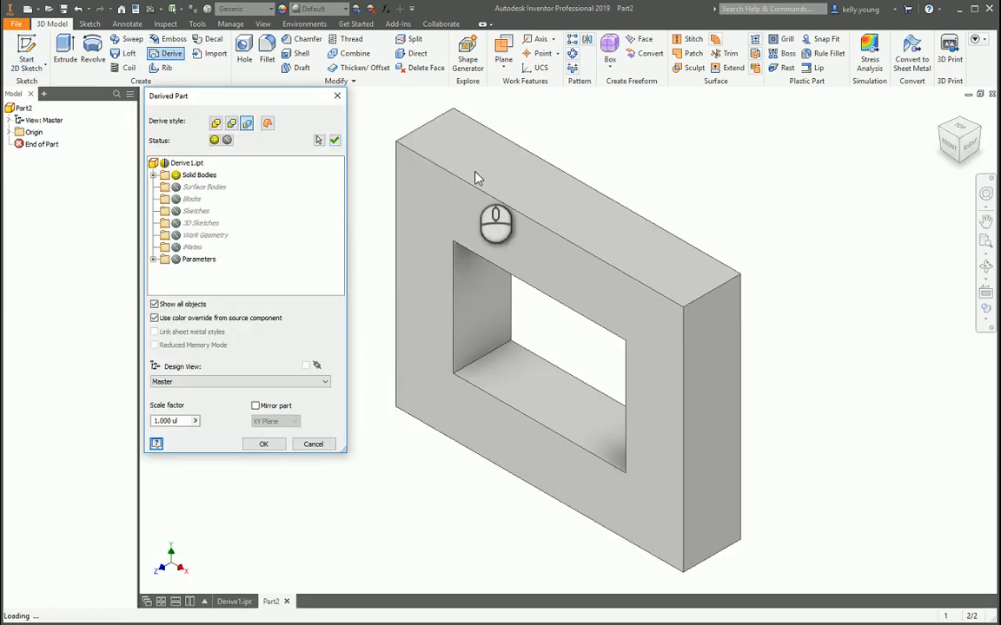
pyautogui.click(267, 126)
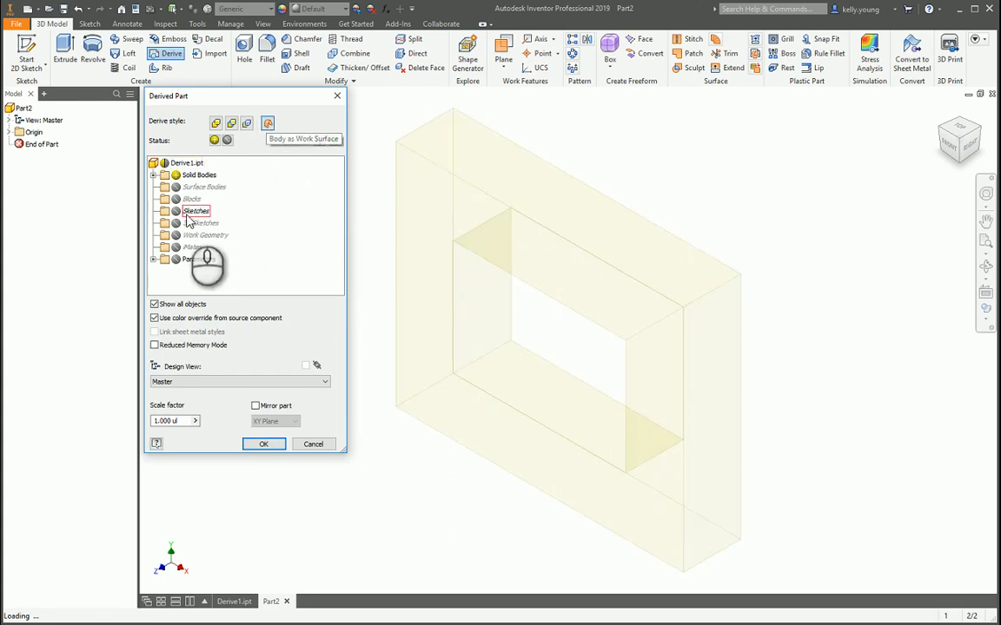
pyautogui.click(317, 447)
# Switch to Derive1.ipt and make the sketch under its extrusion visible.
pyautogui.click(241, 601)
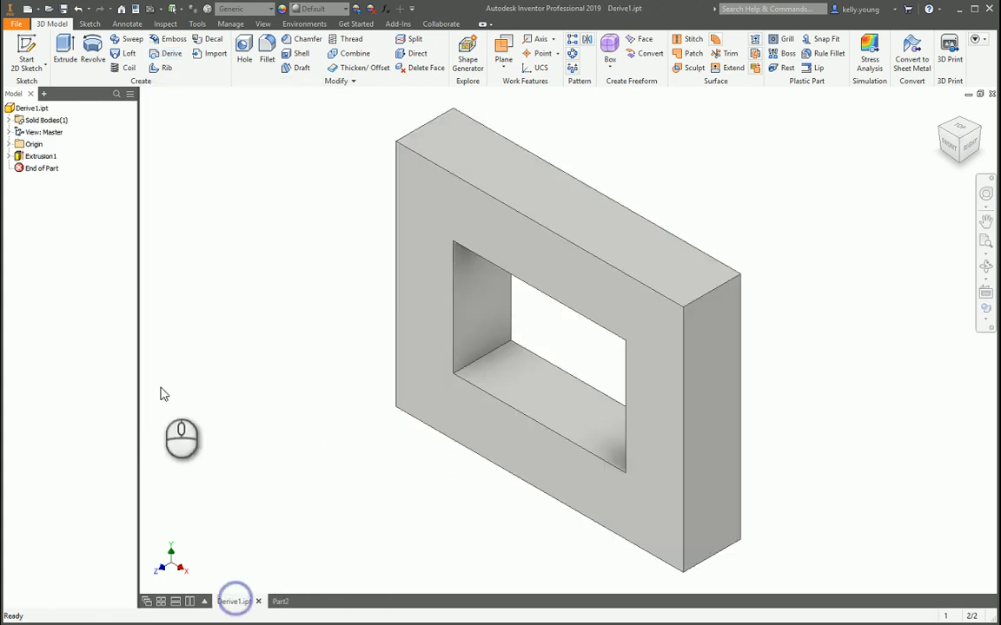
pyautogui.click(8, 157)
pyautogui.click(56, 167)
pyautogui.rightClick(56, 168)
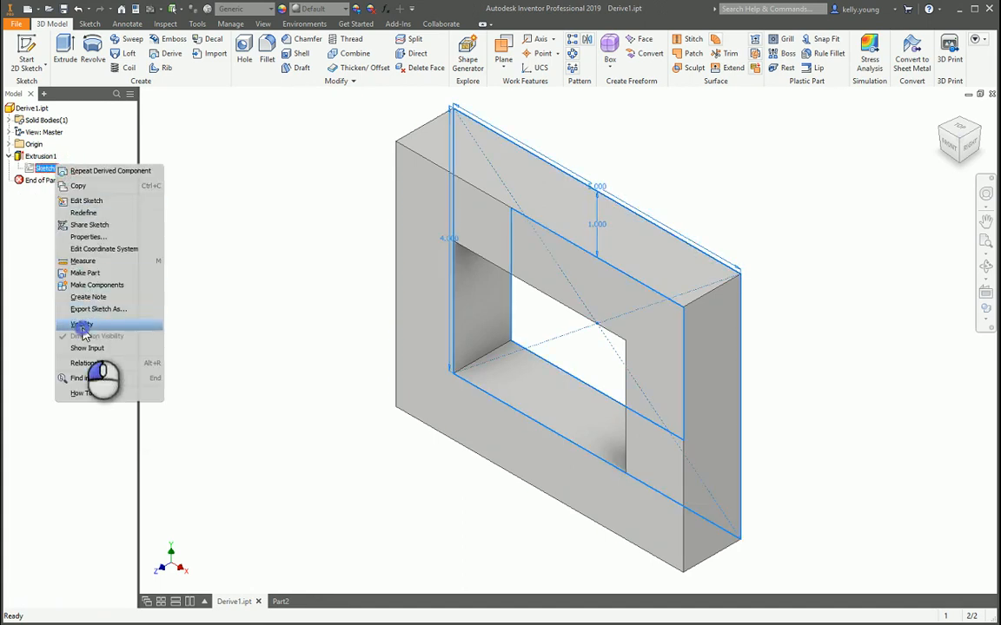
pyautogui.click(82, 325)
# Derive Derive1.ipt into Part2 with the Body as Work Surface style, including its sketch.
pyautogui.click(278, 601)
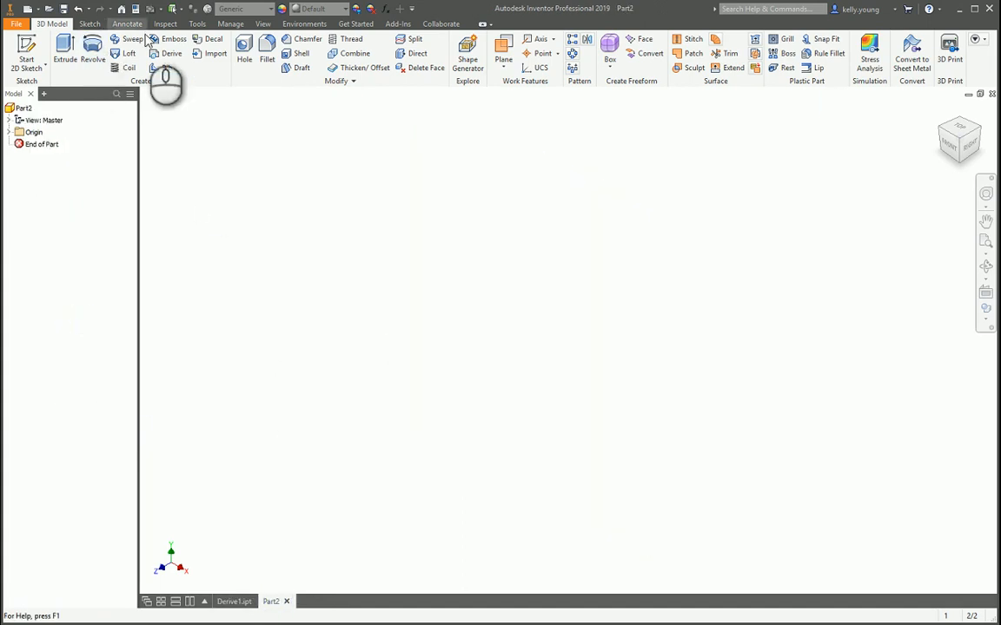
pyautogui.click(170, 56)
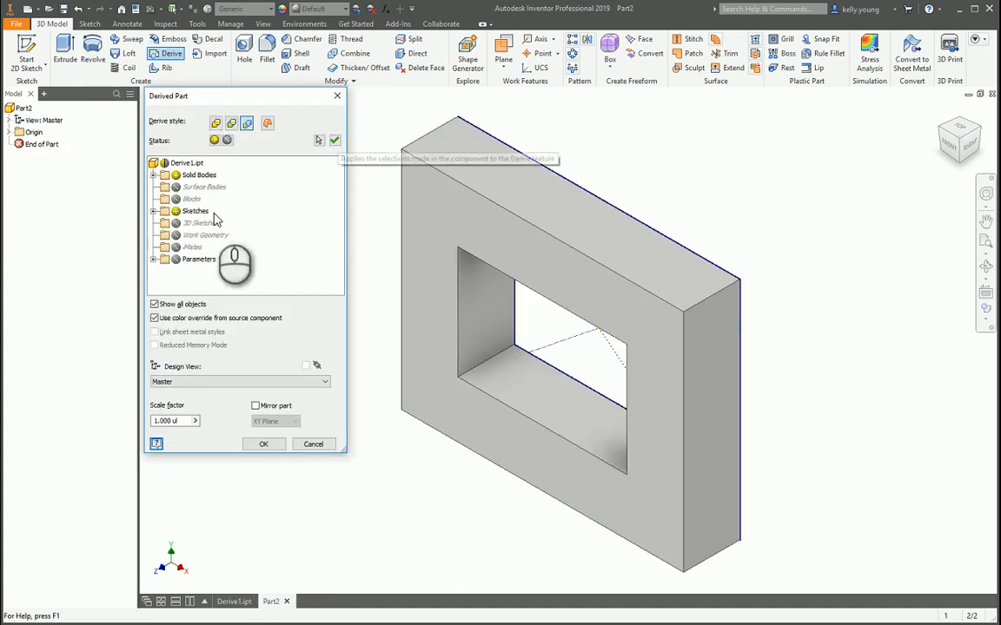
pyautogui.click(199, 223)
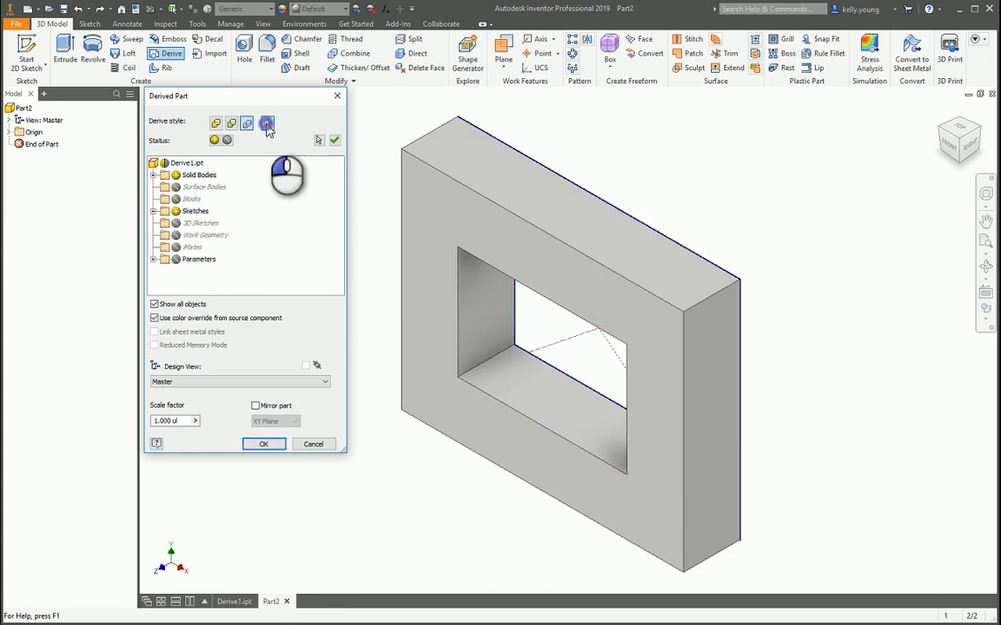
pyautogui.click(267, 125)
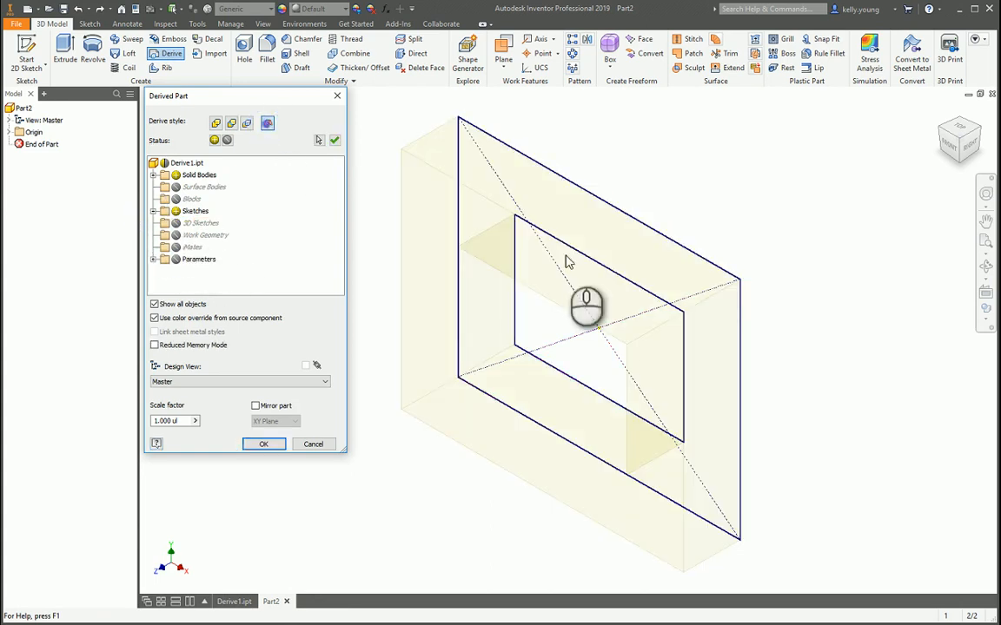
pyautogui.click(265, 444)
pyautogui.keyDown('shift'); pyautogui.moveTo(462, 424); pyautogui.dragTo(505, 457, button='middle'); pyautogui.keyUp('shift')
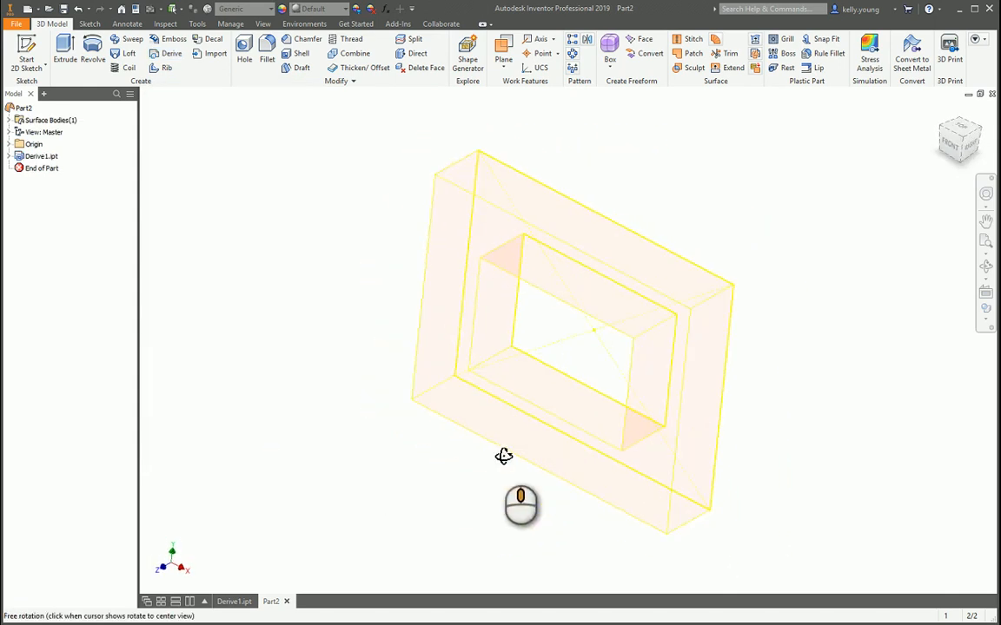
# Start a sketch on the front face of the derived frame surface and project the edges of its opening.
pyautogui.click(469, 233)
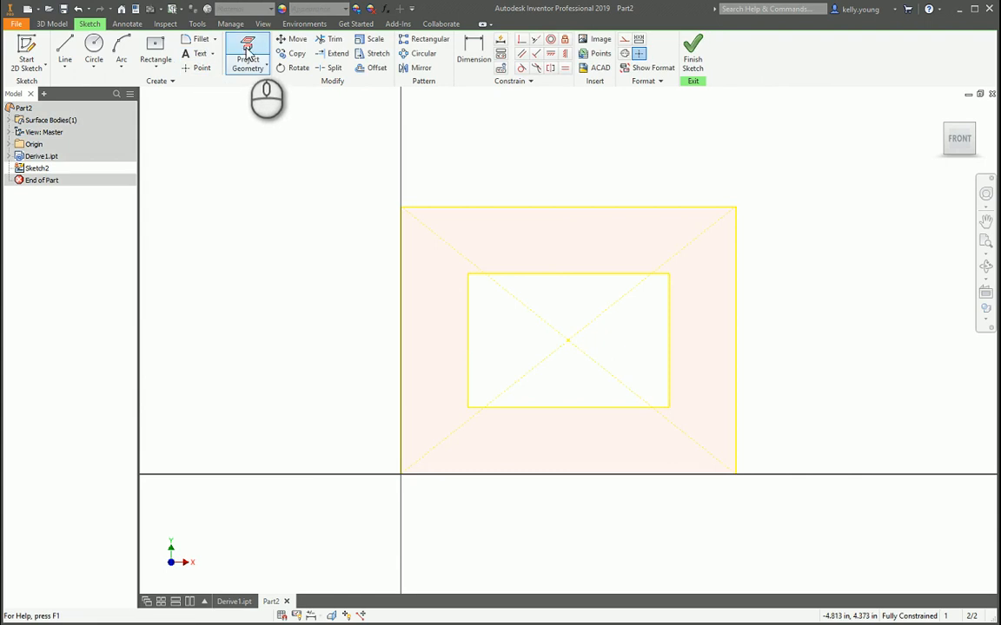
pyautogui.click(247, 49)
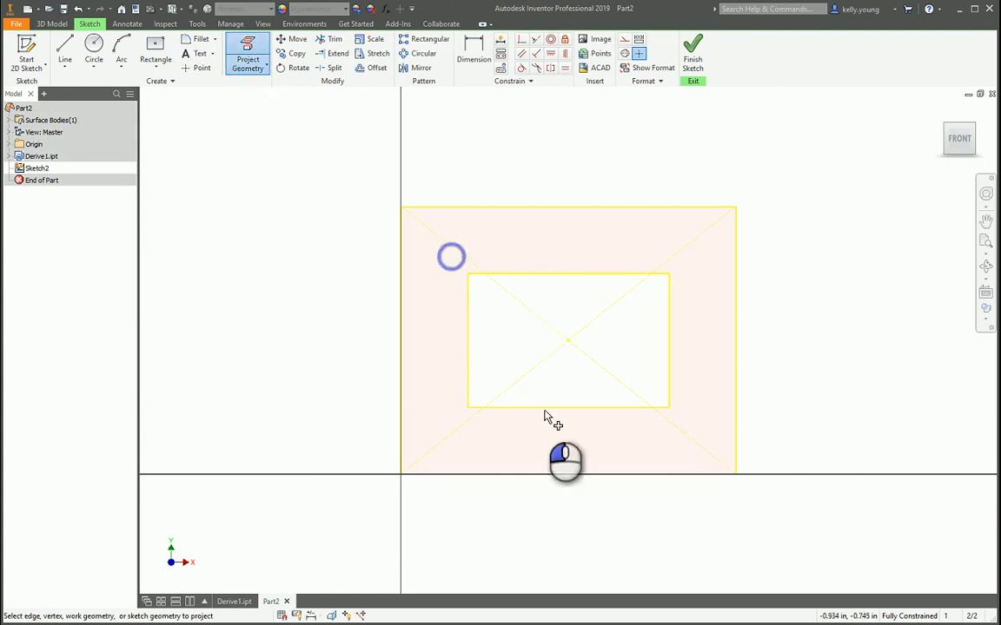
pyautogui.click(633, 410)
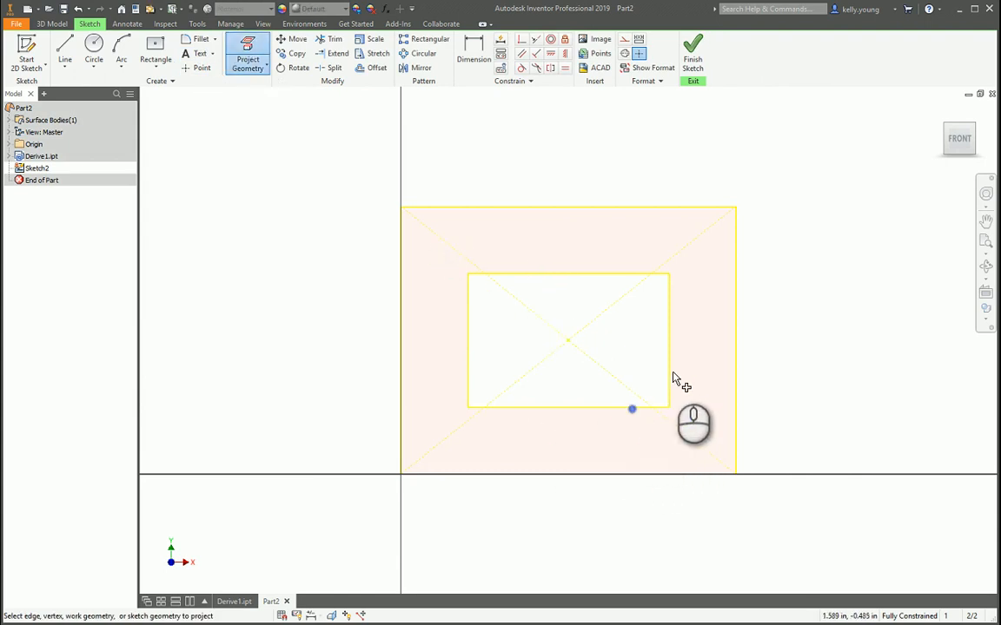
pyautogui.click(571, 273)
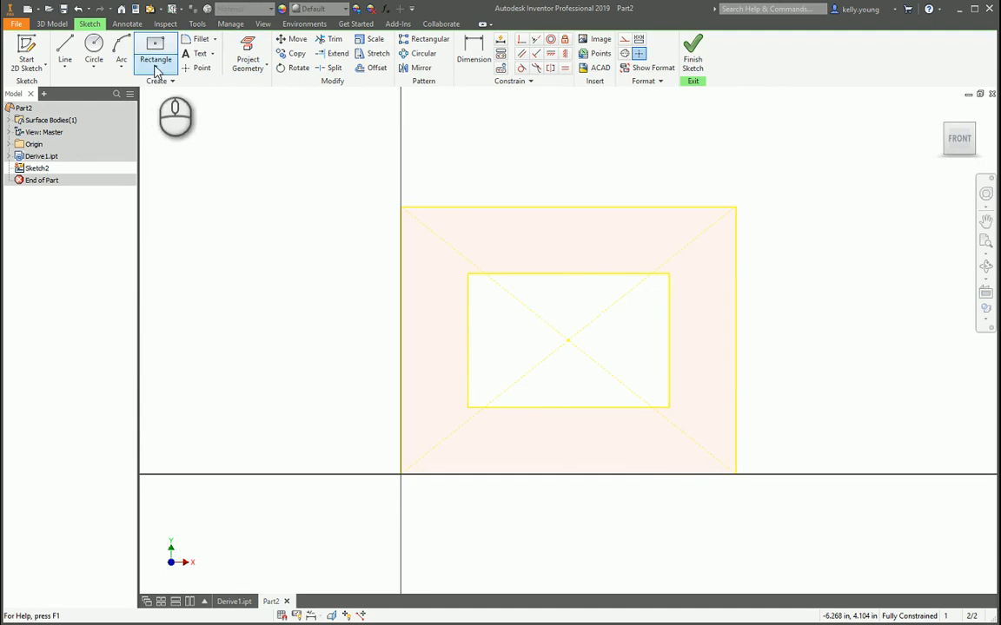
pyautogui.press('Escape')
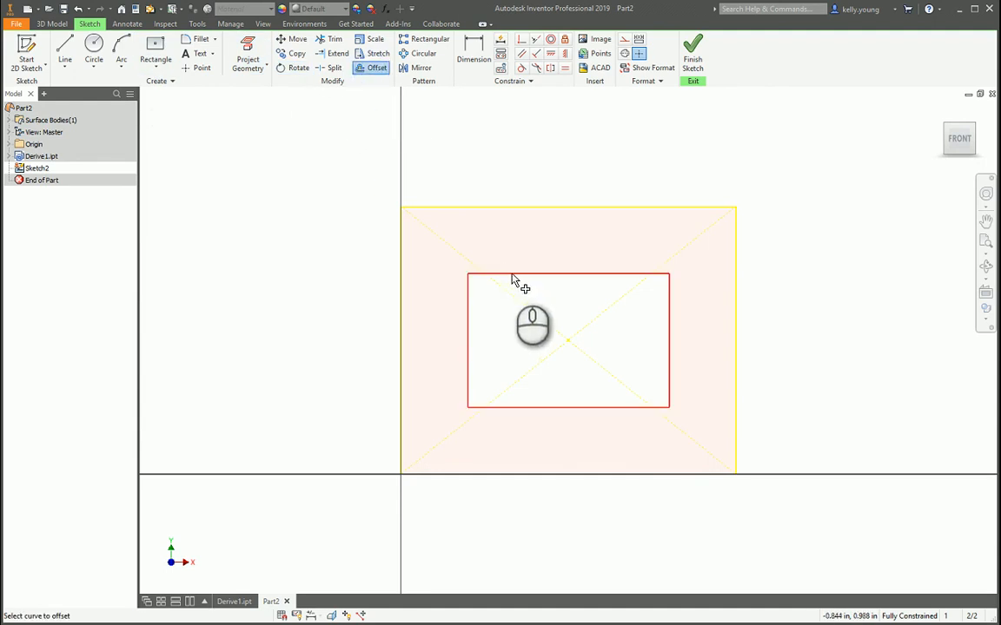
# Offset the opening outline outward by 0.25 in, and offset the resulting rectangle outward by another 0.5 in.
pyautogui.click(513, 276)
pyautogui.press('Return')
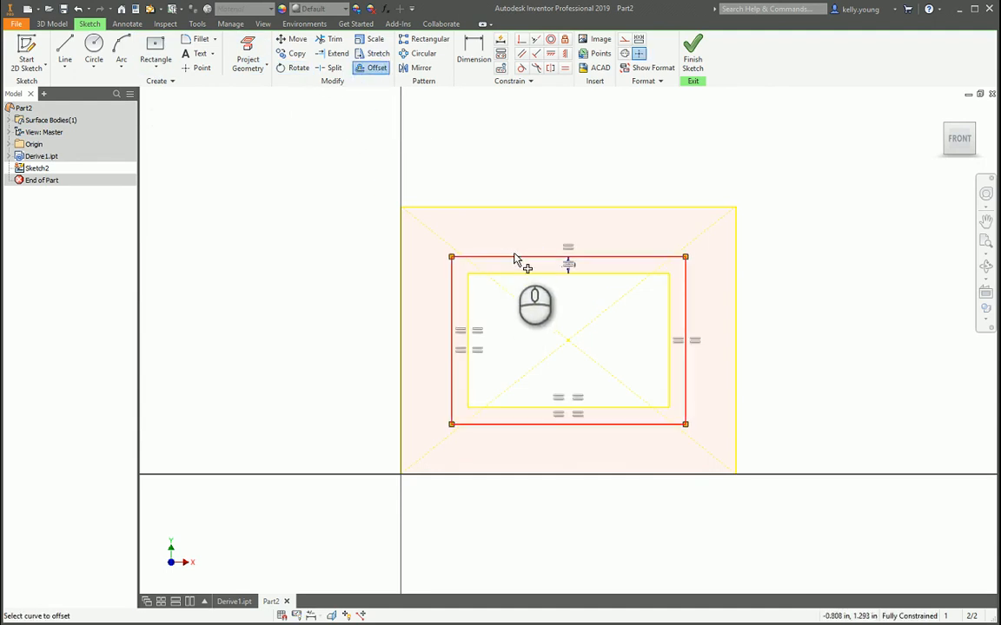
pyautogui.click(514, 258)
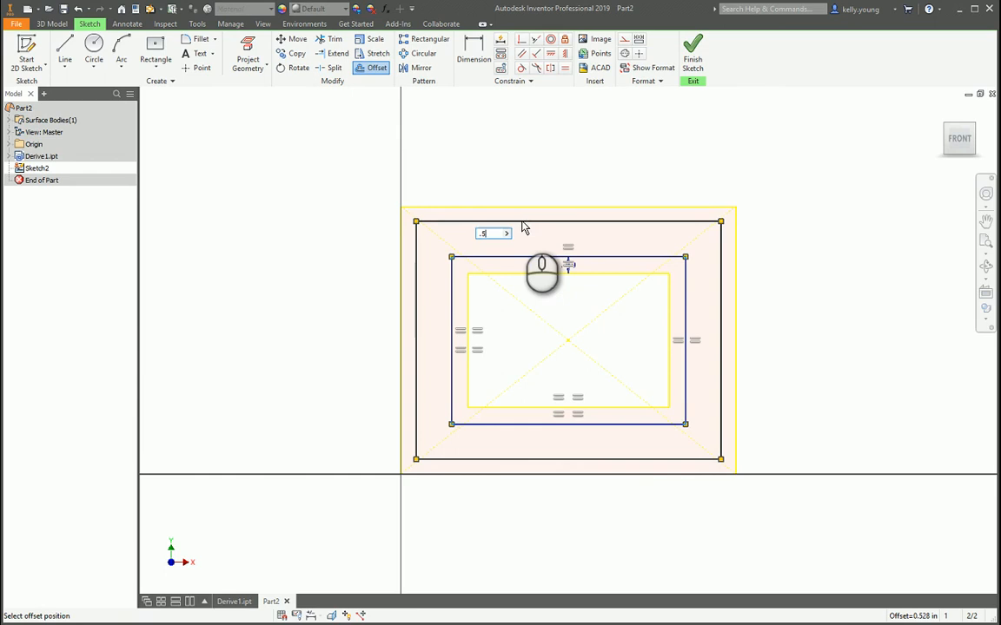
pyautogui.press('Return')
pyautogui.press('Escape')
# Extrude the ring between the two offset rectangles 1 in forward from the derived surface.
pyautogui.press('e')
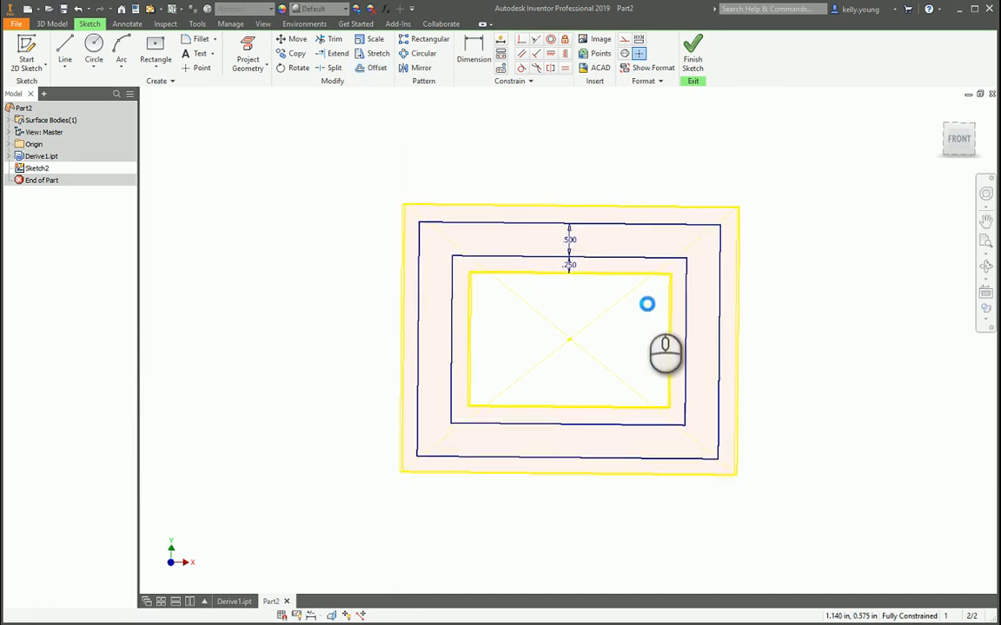
pyautogui.click(477, 224)
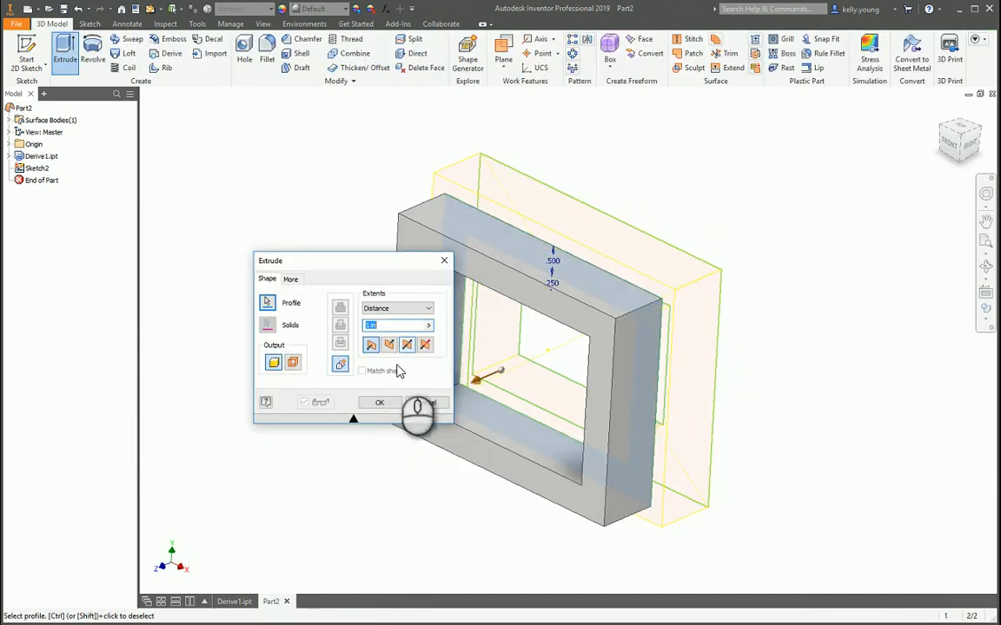
pyautogui.click(379, 403)
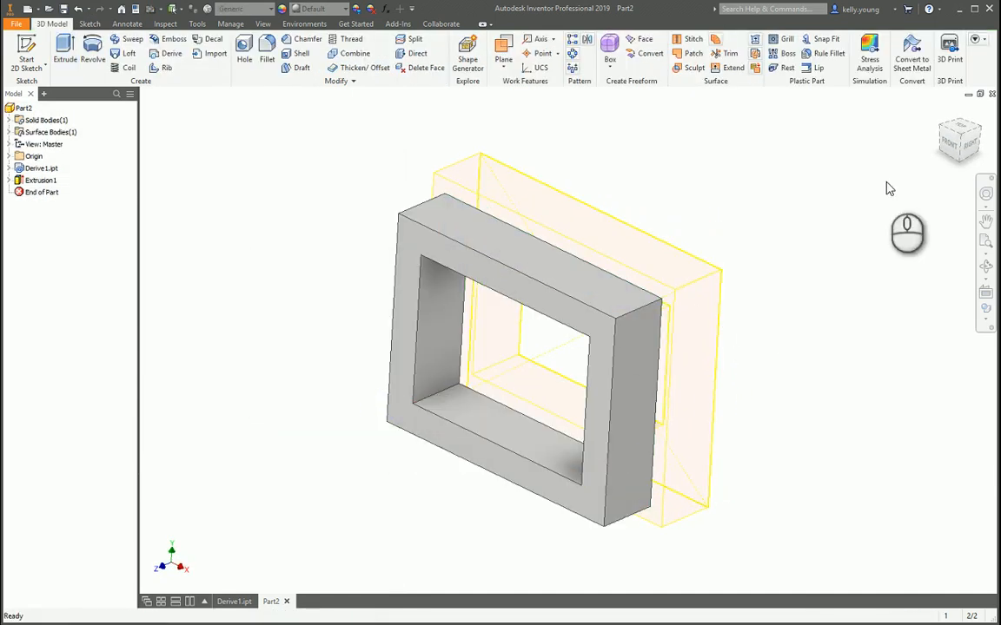
# Hide the derived Sketch1 under Derive1.ipt in the new part.
pyautogui.click(865, 138)
pyautogui.click(10, 169)
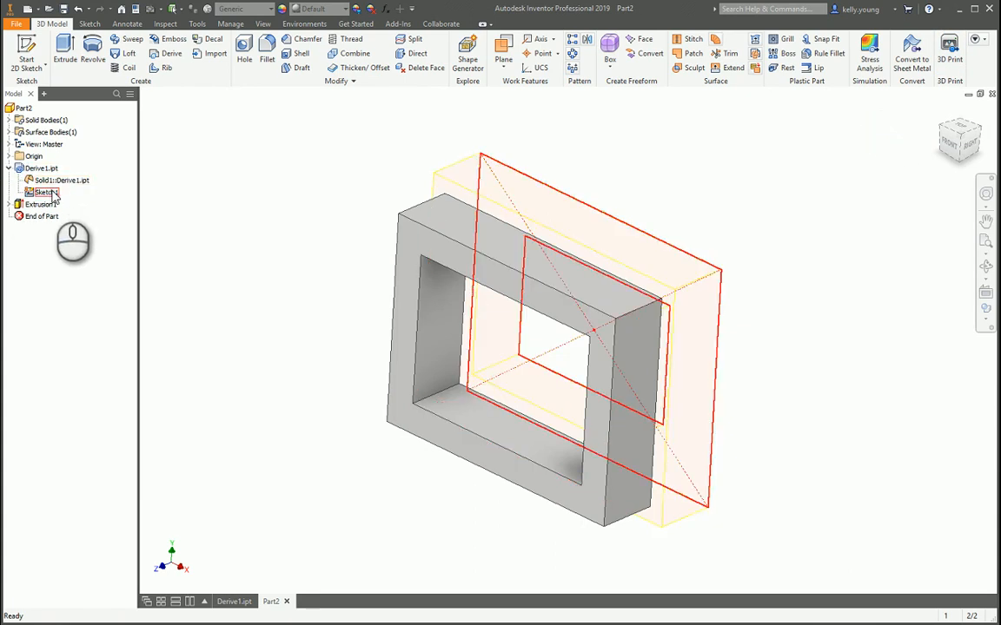
pyautogui.rightClick(48, 192)
pyautogui.click(69, 314)
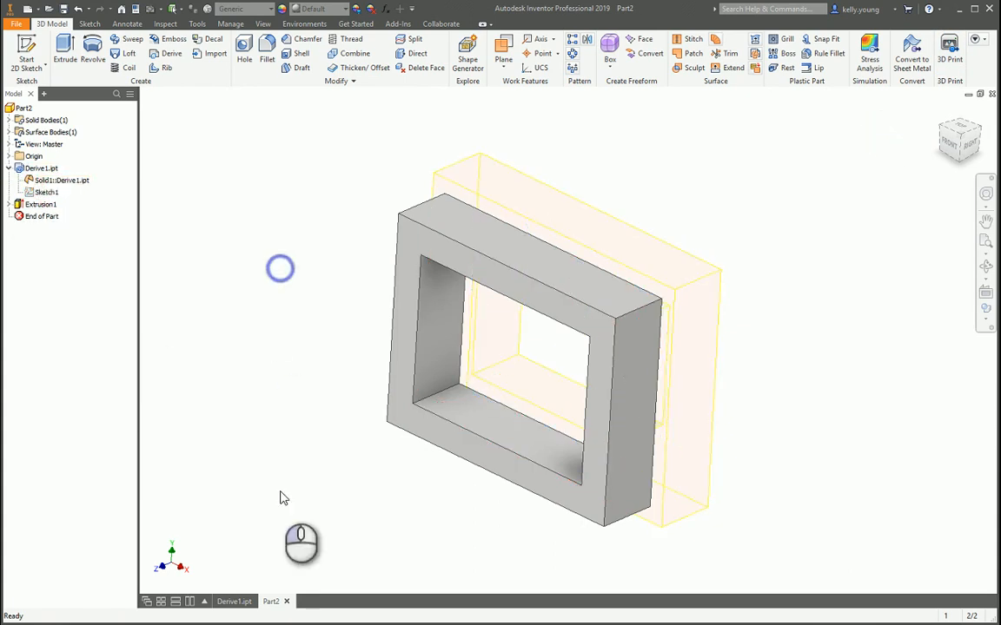
# Switch back to Derive1.ipt and hide Sketch1 under its extrusion.
pyautogui.click(233, 601)
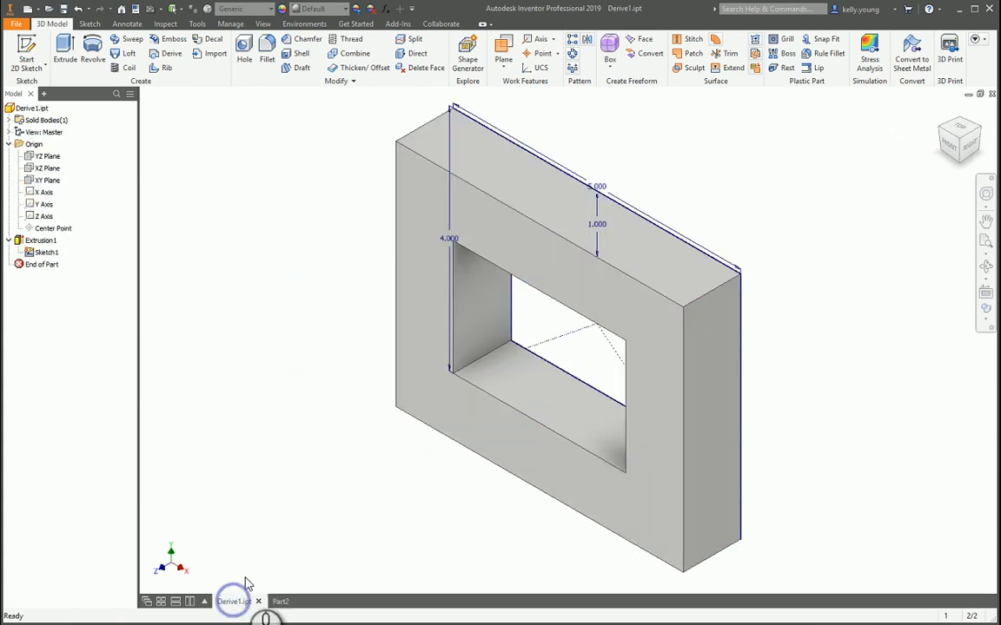
pyautogui.rightClick(43, 253)
pyautogui.click(80, 404)
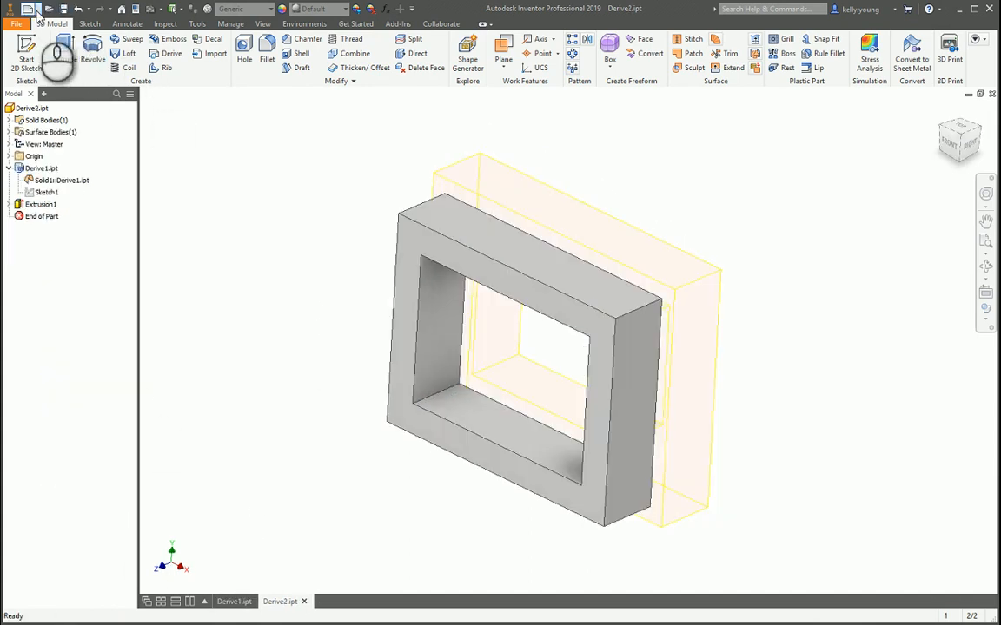
# Create a new assembly from the Standard.iam template.
pyautogui.click(29, 9)
pyautogui.doubleClick(546, 286)
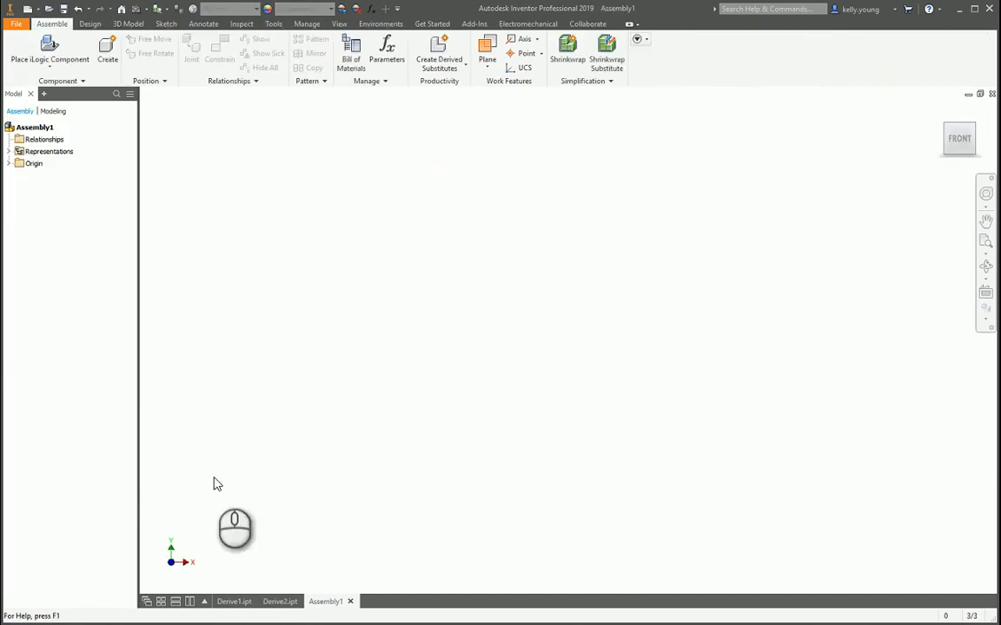
# Place one instance each of Derive1 and Derive2 into the assembly and move the two components apart.
pyautogui.click(50, 67)
pyautogui.click(45, 84)
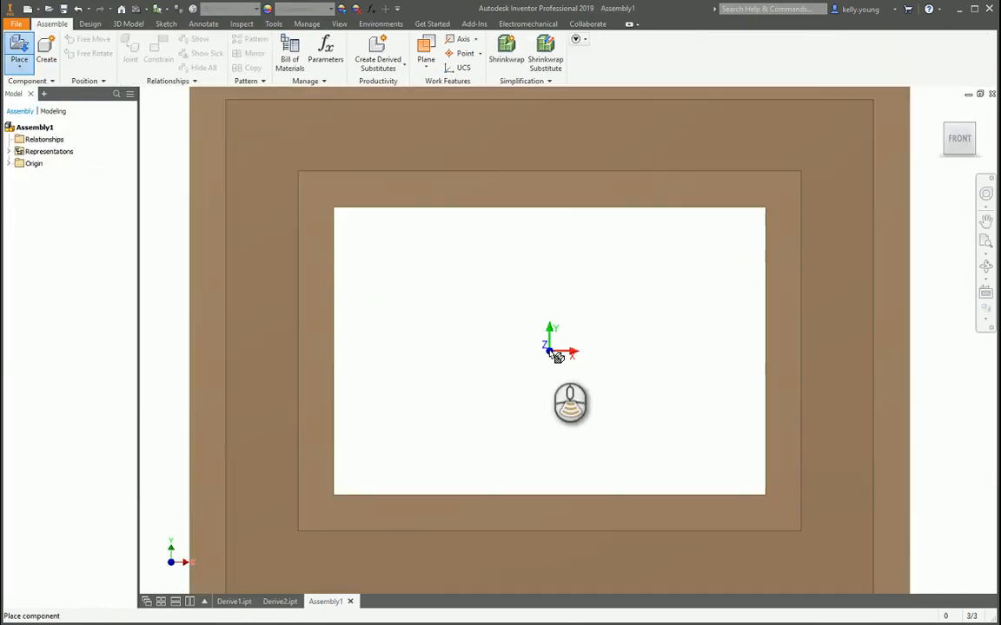
pyautogui.scroll(-3, 557, 356)
pyautogui.keyDown('shift'); pyautogui.moveTo(557, 357); pyautogui.dragTo(614, 443, button='middle'); pyautogui.keyUp('shift')
pyautogui.click(650, 308)
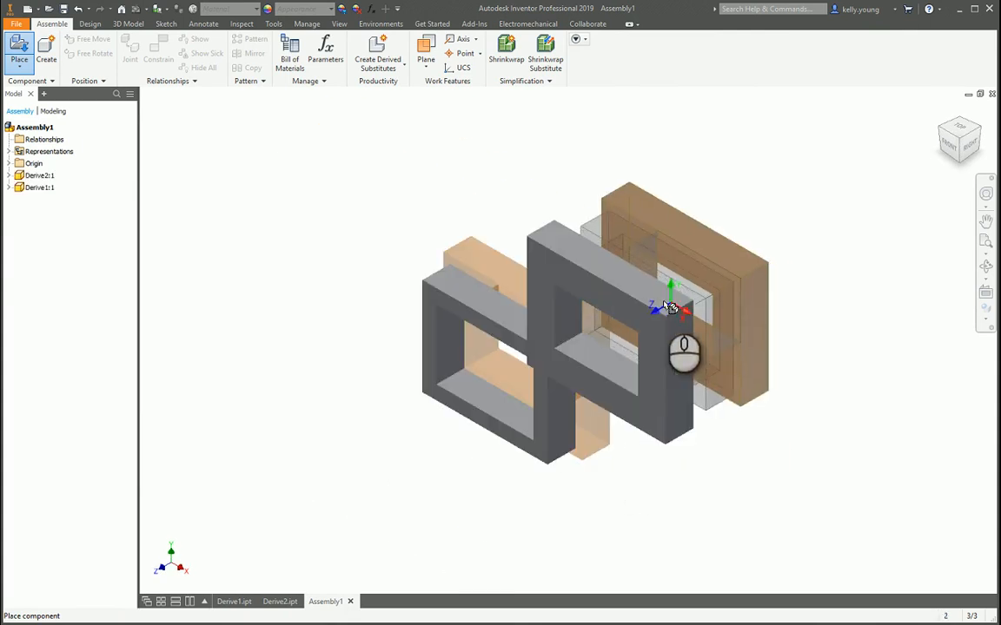
pyautogui.press('Escape')
pyautogui.moveTo(497, 330); pyautogui.dragTo(400, 260)
pyautogui.moveTo(577, 286); pyautogui.dragTo(811, 184)
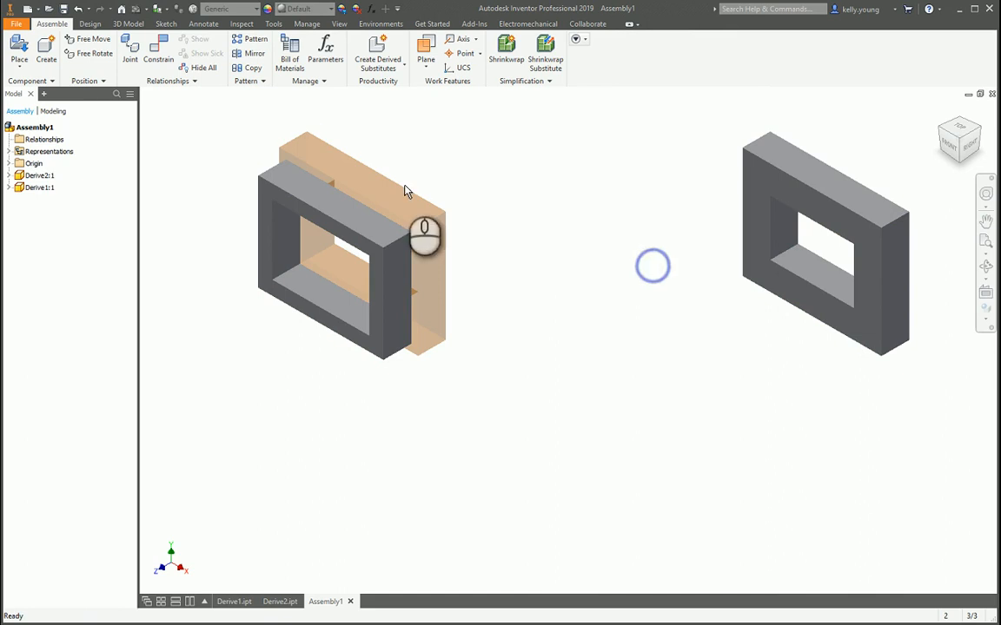
# Ground Derive1 and Derive2 at the assembly origin with the Ground and Root tool.
pyautogui.click(321, 81)
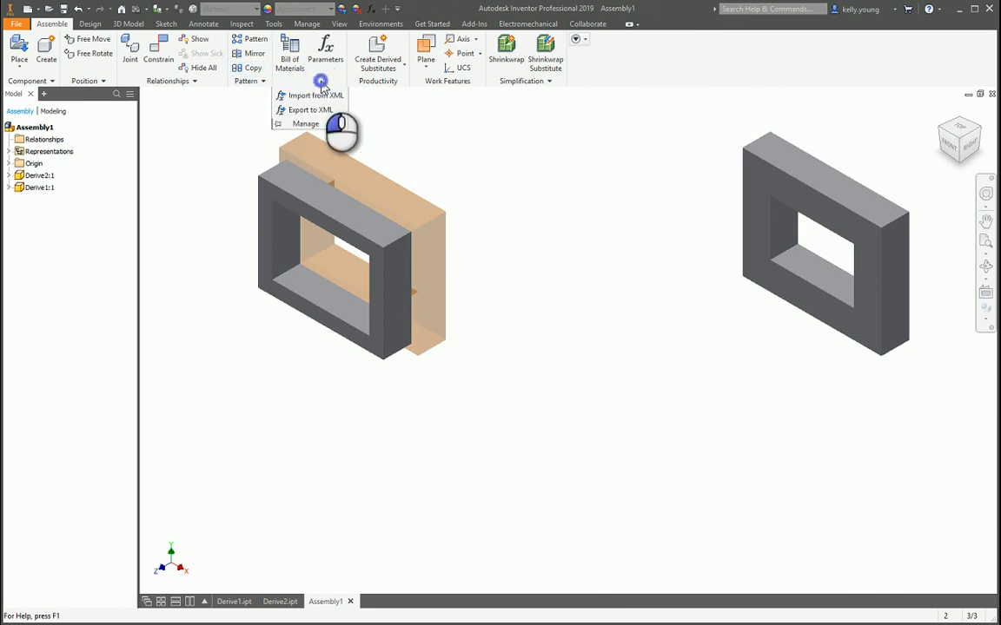
pyautogui.click(379, 67)
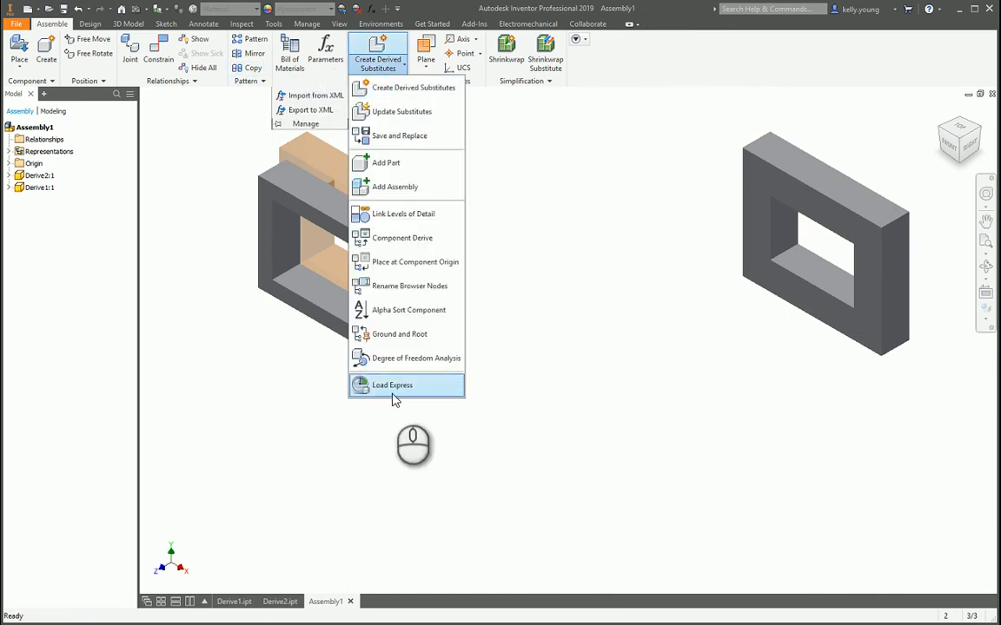
pyautogui.click(405, 338)
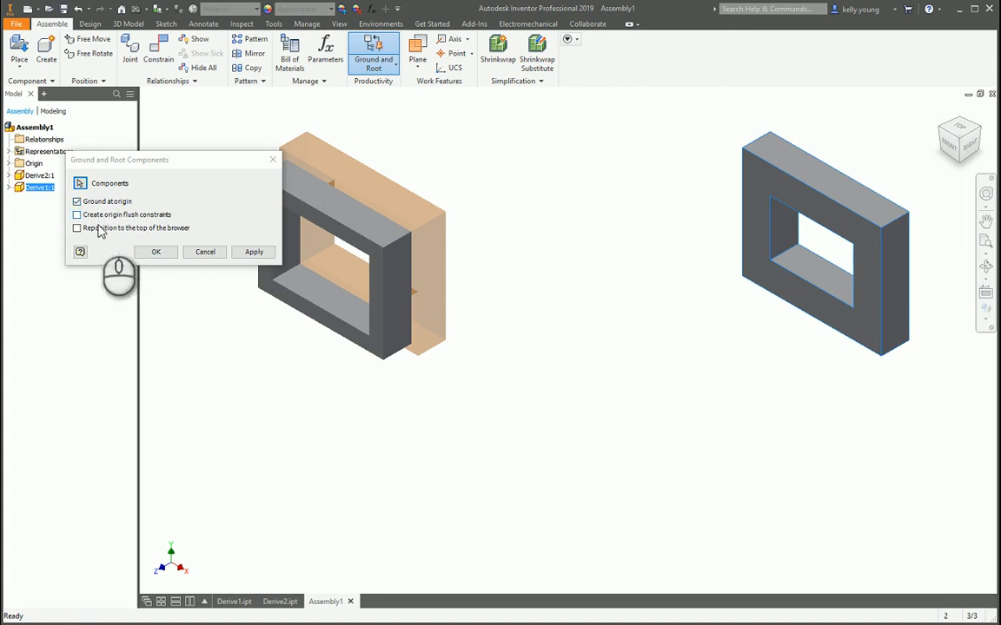
pyautogui.click(156, 252)
pyautogui.click(395, 235)
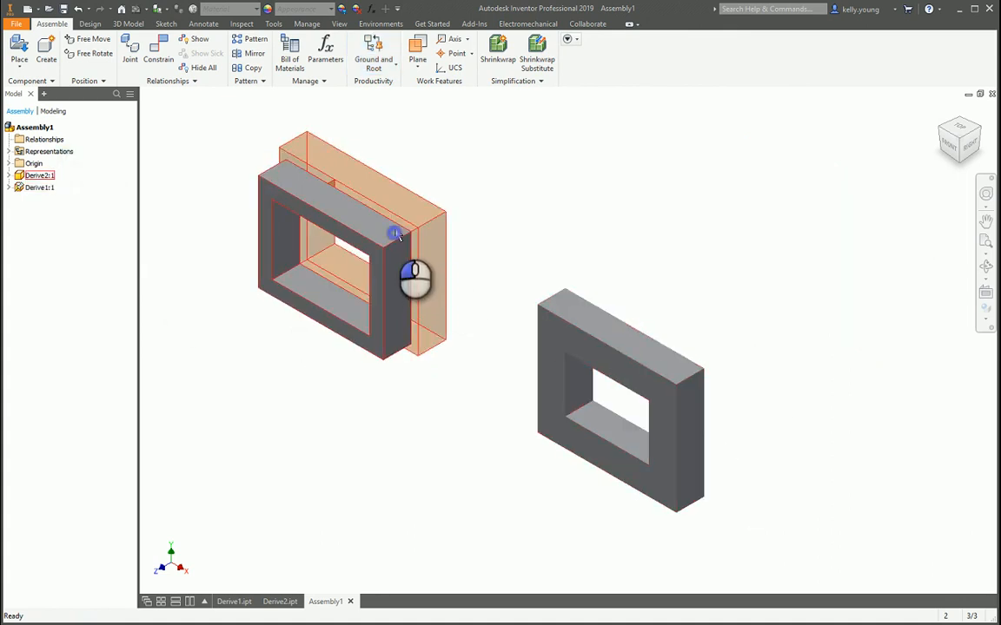
pyautogui.click(377, 52)
pyautogui.click(155, 252)
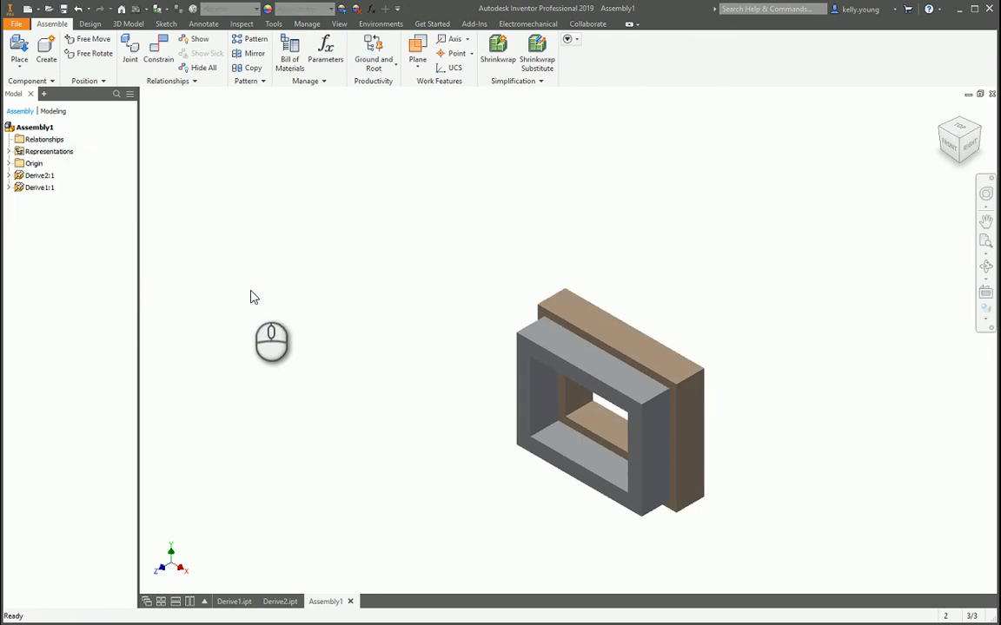
# Examine how both frame parts align with the assembly's YZ, XZ and XY origin planes from several angles.
pyautogui.keyDown('shift'); pyautogui.moveTo(768, 475); pyautogui.dragTo(748, 467, button='middle'); pyautogui.keyUp('shift')
pyautogui.press('F6')
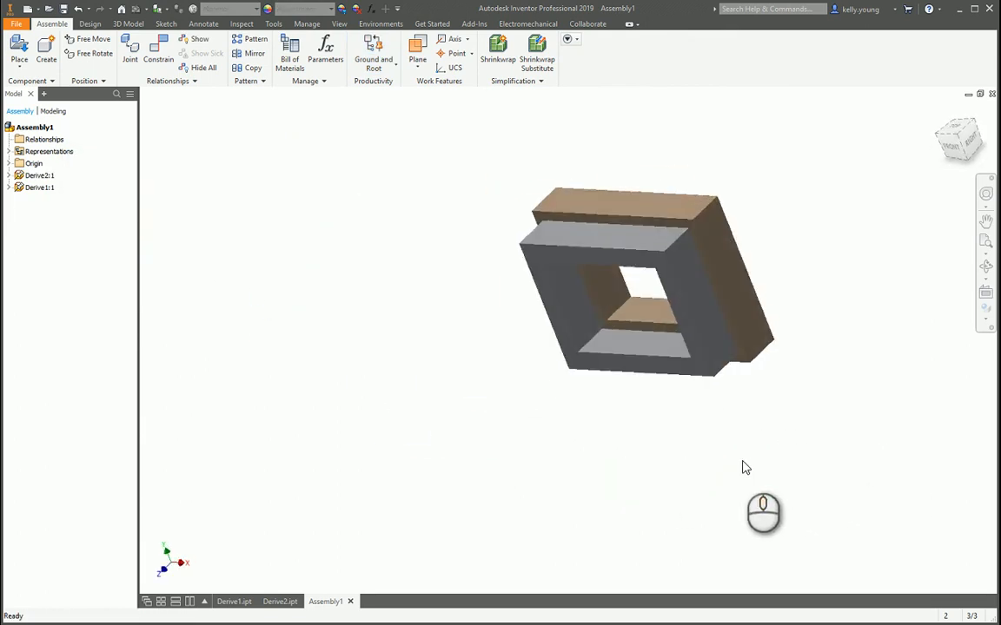
pyautogui.moveTo(529, 413)
pyautogui.keyDown('shift'); pyautogui.mouseDown(button='middle')
pyautogui.moveTo(681, 411)
pyautogui.moveTo(458, 408)
pyautogui.moveTo(531, 415)
pyautogui.mouseUp(button='middle'); pyautogui.keyUp('shift')
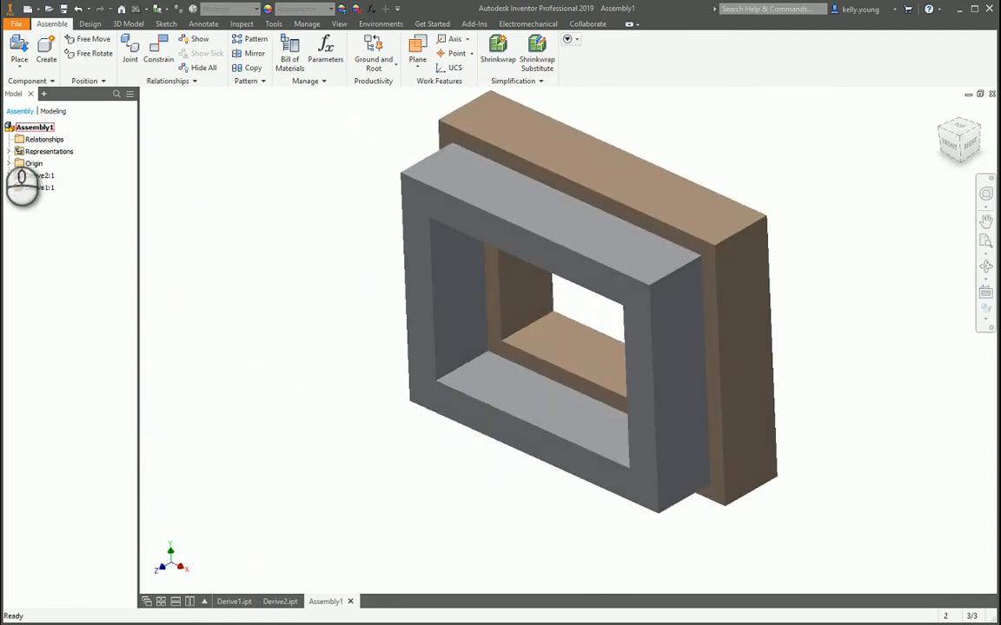
pyautogui.click(9, 164)
pyautogui.click(47, 176)
pyautogui.keyDown('ctrl'); pyautogui.click(47, 188); pyautogui.keyUp('ctrl')
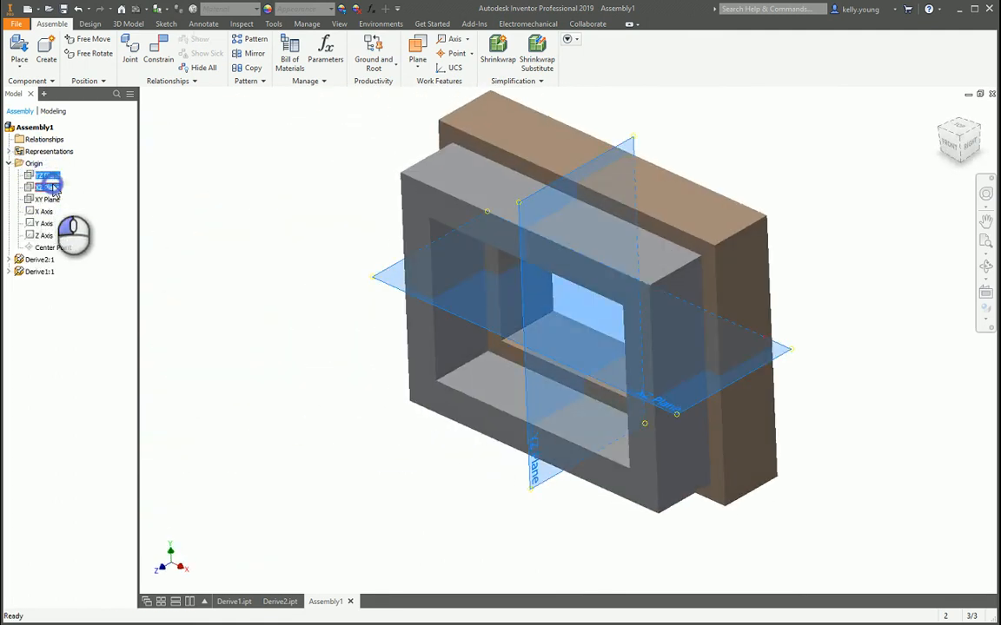
pyautogui.keyDown('ctrl'); pyautogui.click(50, 199); pyautogui.keyUp('ctrl')
pyautogui.keyDown('shift'); pyautogui.moveTo(363, 295); pyautogui.dragTo(417, 287, button='middle'); pyautogui.keyUp('shift')
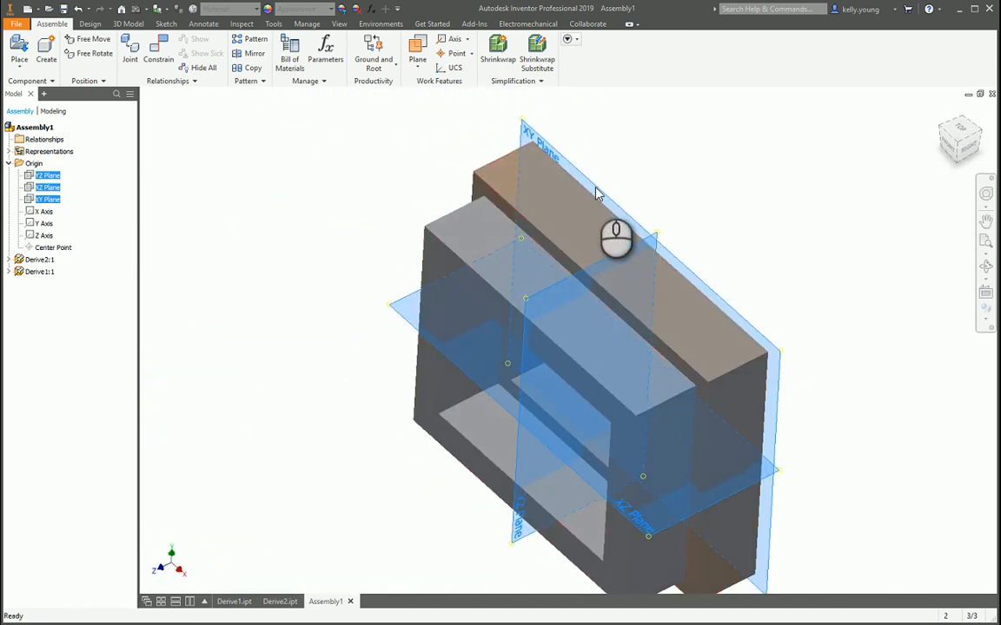
pyautogui.moveTo(662, 255)
pyautogui.keyDown('shift'); pyautogui.mouseDown(button='middle')
pyautogui.moveTo(710, 250)
pyautogui.moveTo(794, 212)
pyautogui.moveTo(800, 228)
pyautogui.moveTo(635, 221)
pyautogui.moveTo(575, 241)
pyautogui.moveTo(664, 252)
pyautogui.moveTo(635, 277)
pyautogui.moveTo(632, 310)
pyautogui.moveTo(589, 308)
pyautogui.moveTo(666, 311)
pyautogui.moveTo(594, 262)
pyautogui.moveTo(647, 257)
pyautogui.mouseUp(button='middle'); pyautogui.keyUp('shift')
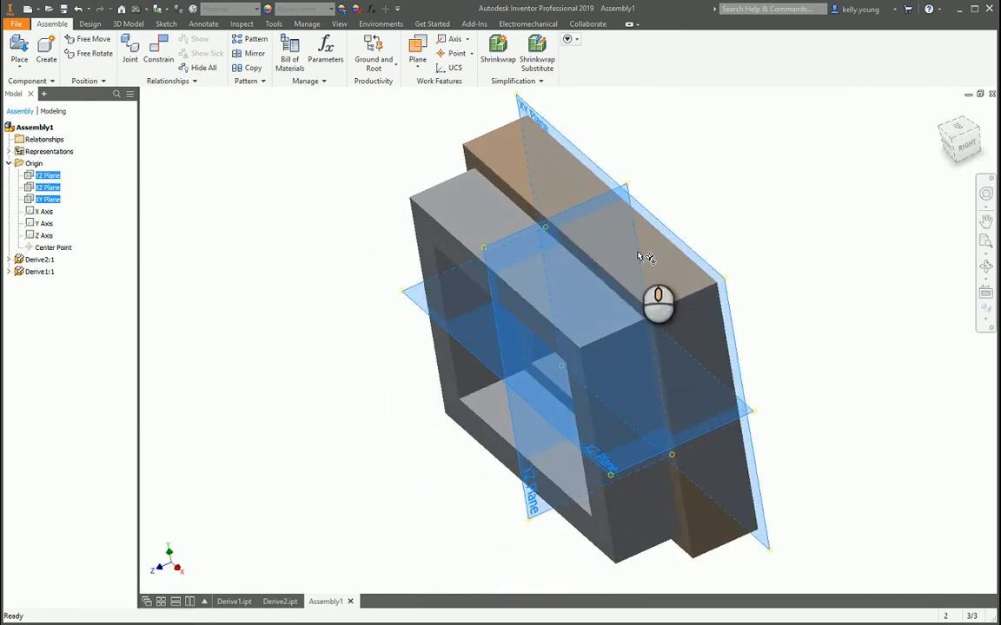
pyautogui.keyDown('shift'); pyautogui.moveTo(622, 352); pyautogui.dragTo(335, 372, button='middle'); pyautogui.keyUp('shift')
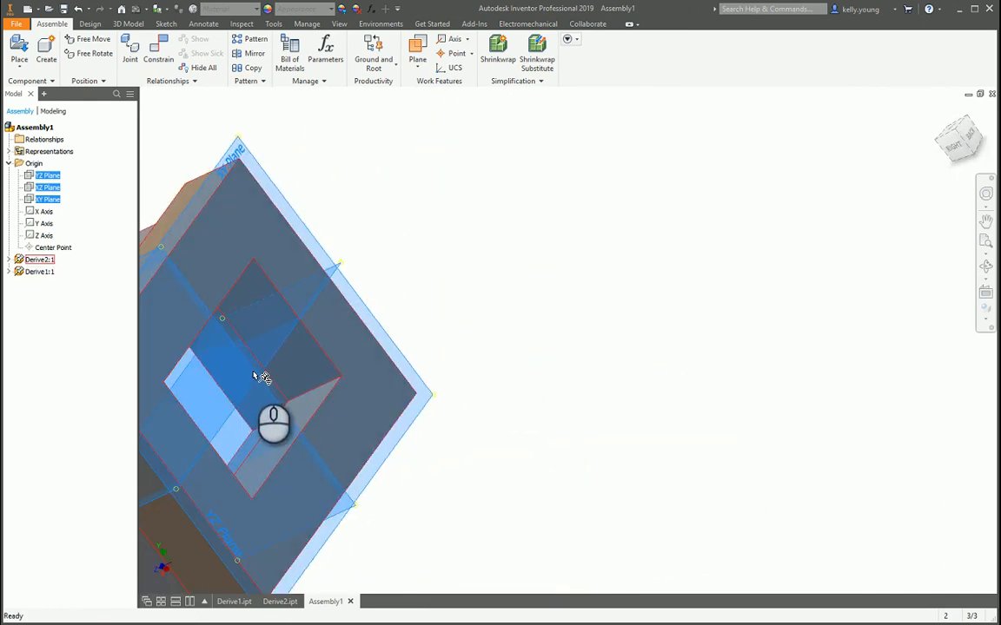
pyautogui.keyDown('shift'); pyautogui.moveTo(414, 343); pyautogui.dragTo(597, 476, button='middle'); pyautogui.keyUp('shift')
pyautogui.click(800, 283)
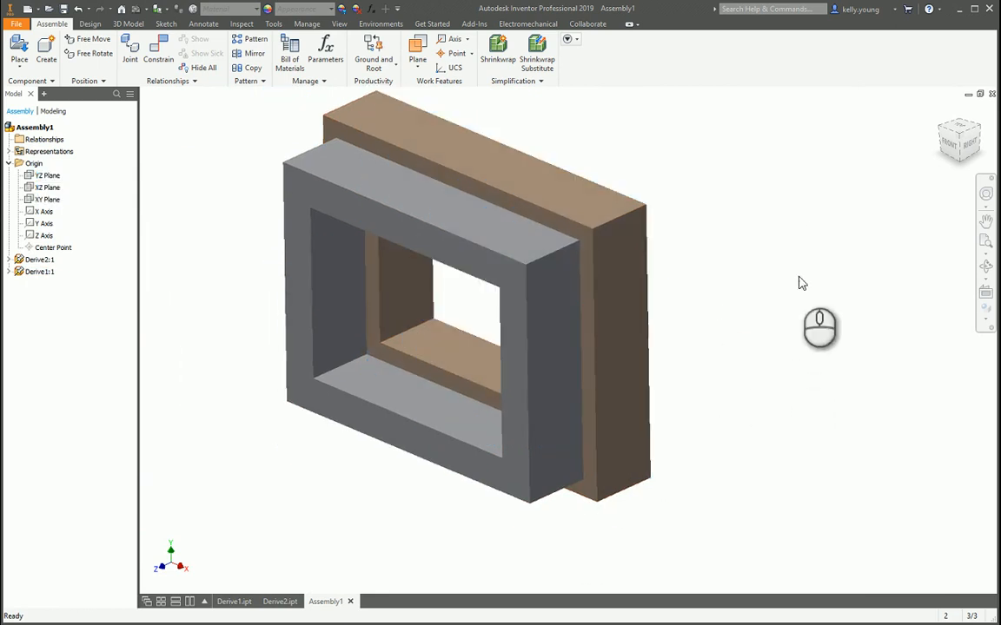
# Inspect the origin planes and center point in Derive2.ipt, and compare them with the assembly and Derive1.ipt.
pyautogui.click(278, 601)
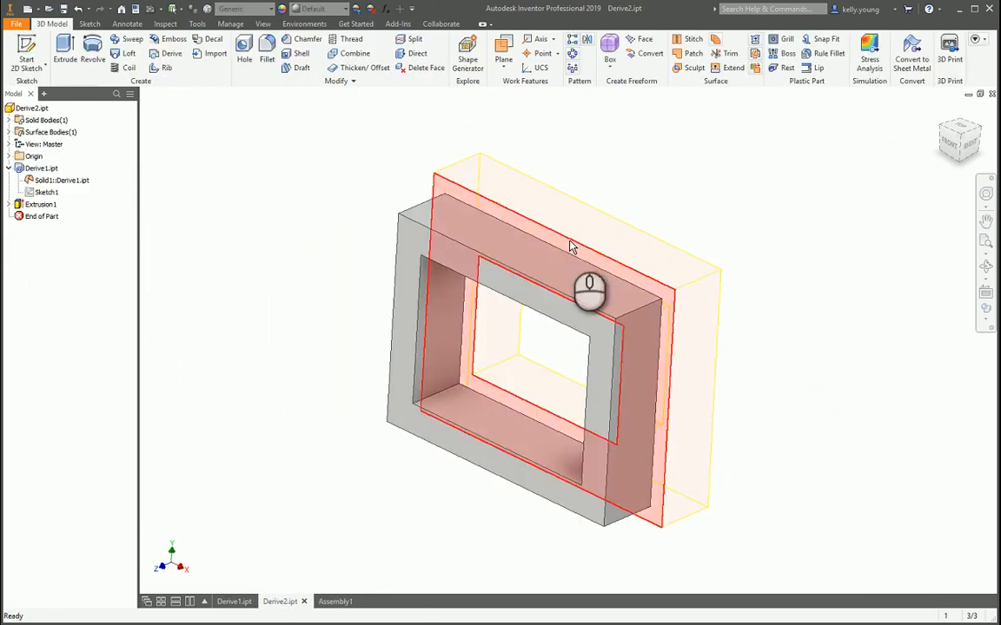
pyautogui.click(9, 156)
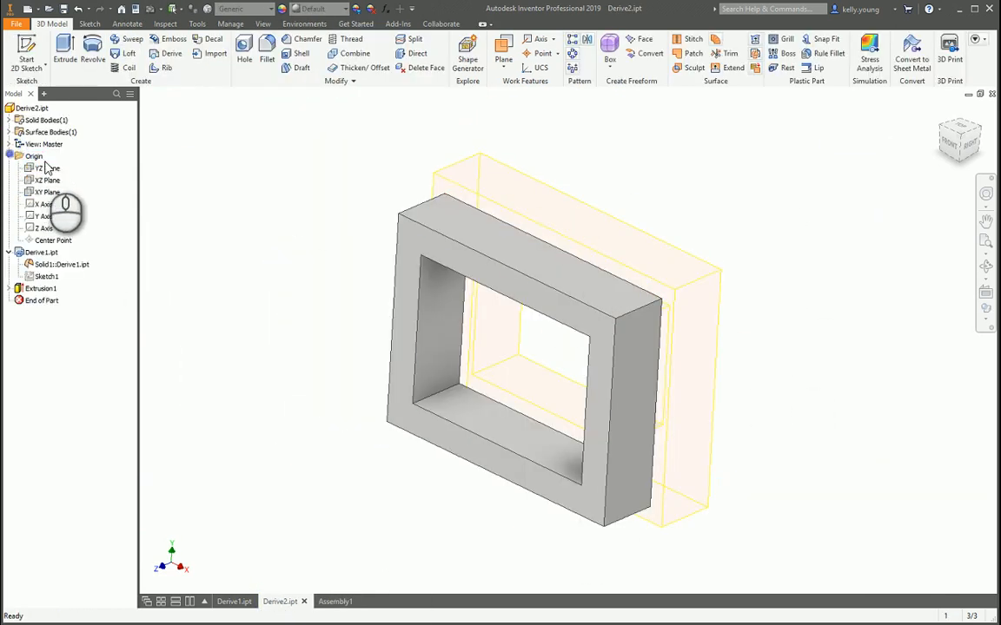
pyautogui.click(50, 167)
pyautogui.keyDown('shift'); pyautogui.click(48, 192); pyautogui.keyUp('shift')
pyautogui.keyDown('shift'); pyautogui.moveTo(165, 248); pyautogui.dragTo(7, 265, button='middle'); pyautogui.keyUp('shift')
pyautogui.click(50, 245)
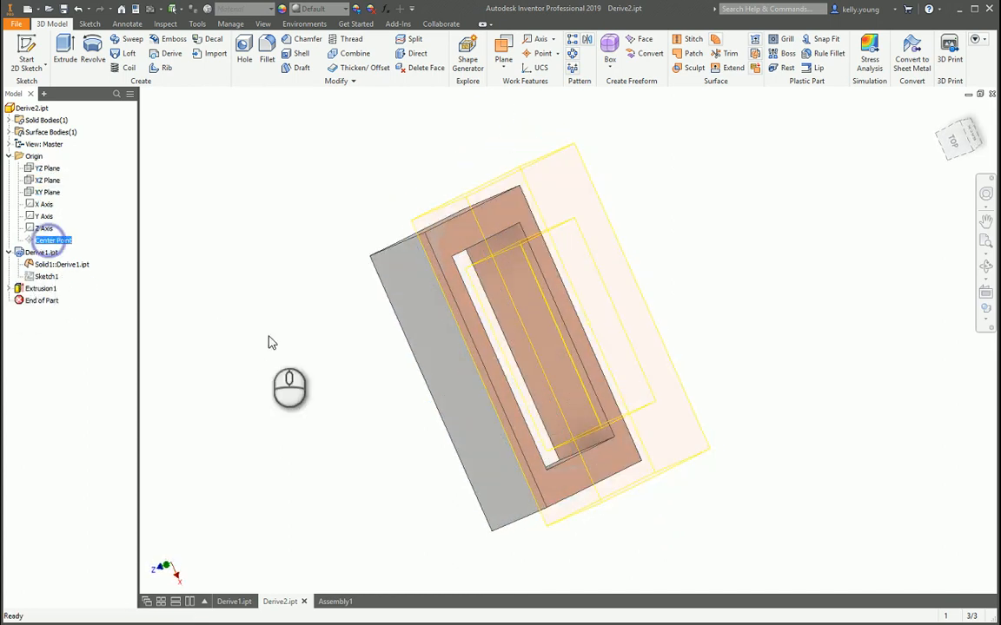
pyautogui.keyDown('shift'); pyautogui.moveTo(268, 341); pyautogui.dragTo(332, 295, button='middle'); pyautogui.keyUp('shift')
pyautogui.click(335, 601)
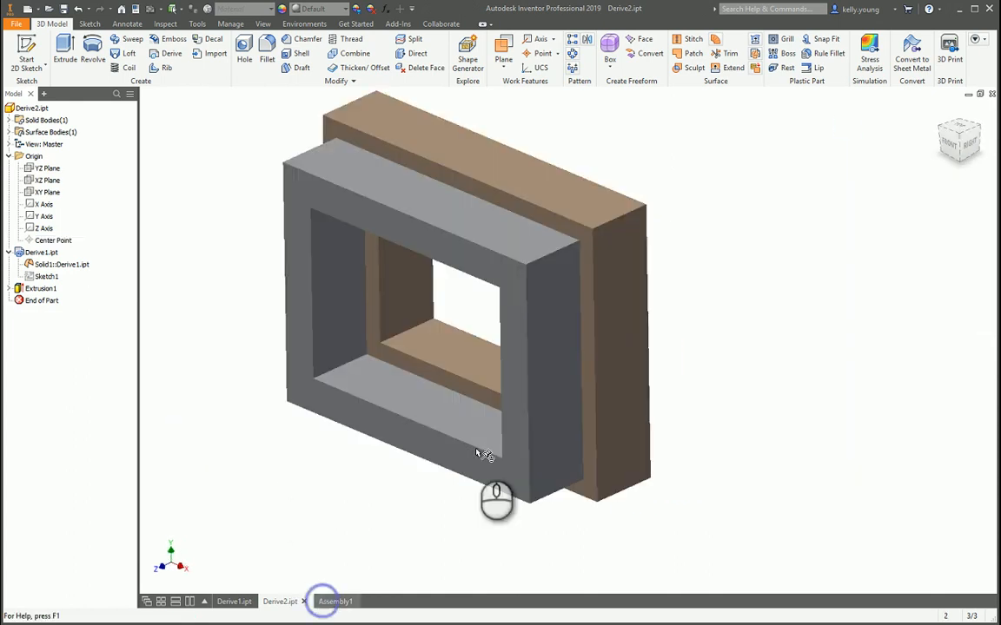
pyautogui.keyDown('shift'); pyautogui.moveTo(477, 458); pyautogui.dragTo(476, 427, button='middle'); pyautogui.keyUp('shift')
pyautogui.click(236, 601)
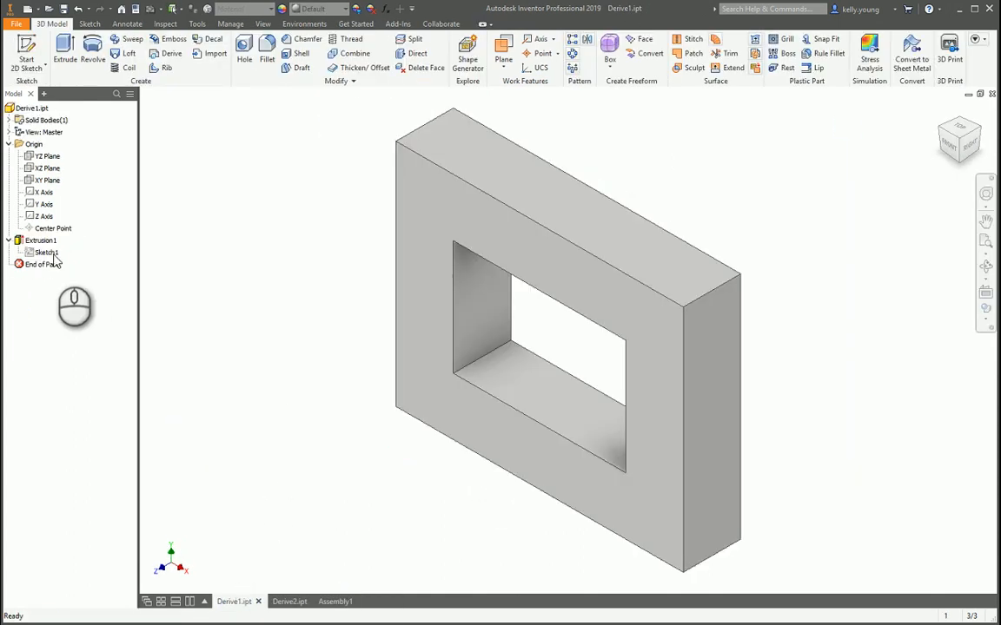
# Hide the derived Solid1 surface under Derive1.ipt in Derive2.ipt and return to the assembly.
pyautogui.click(290, 602)
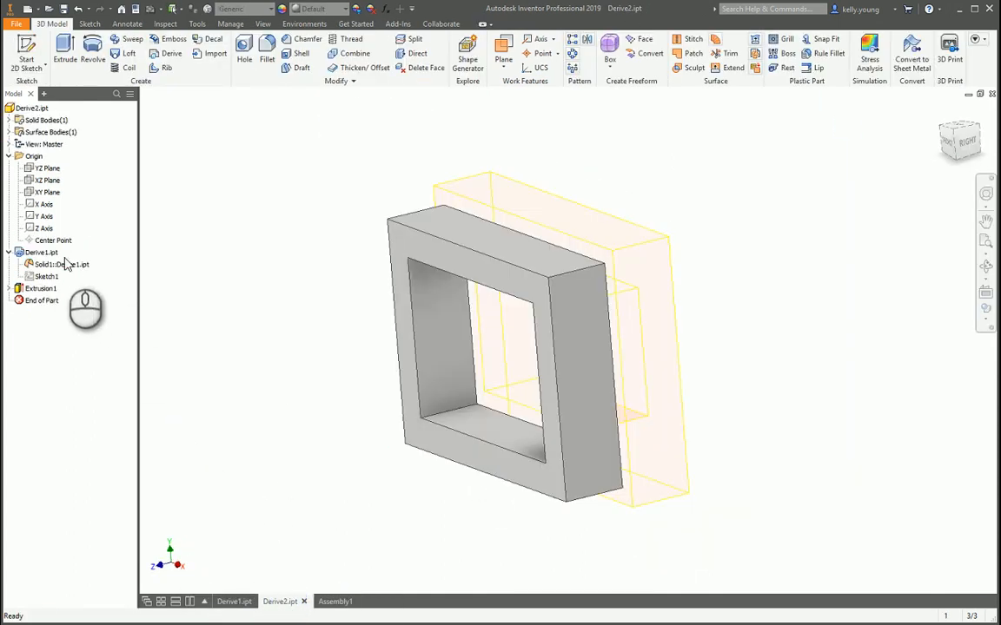
pyautogui.rightClick(62, 266)
pyautogui.click(49, 264)
pyautogui.rightClick(52, 265)
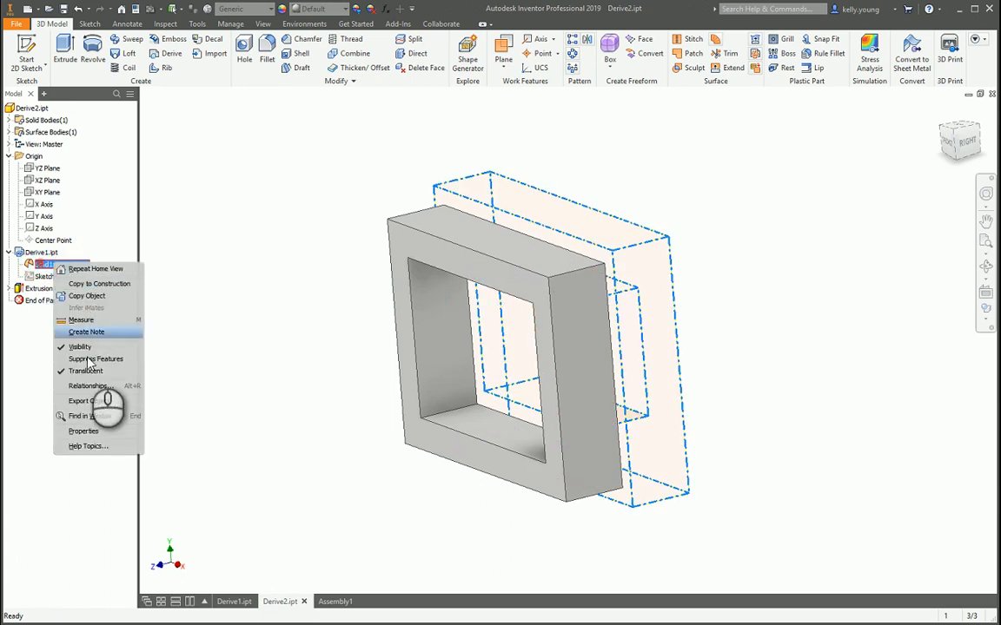
pyautogui.click(87, 346)
pyautogui.click(330, 602)
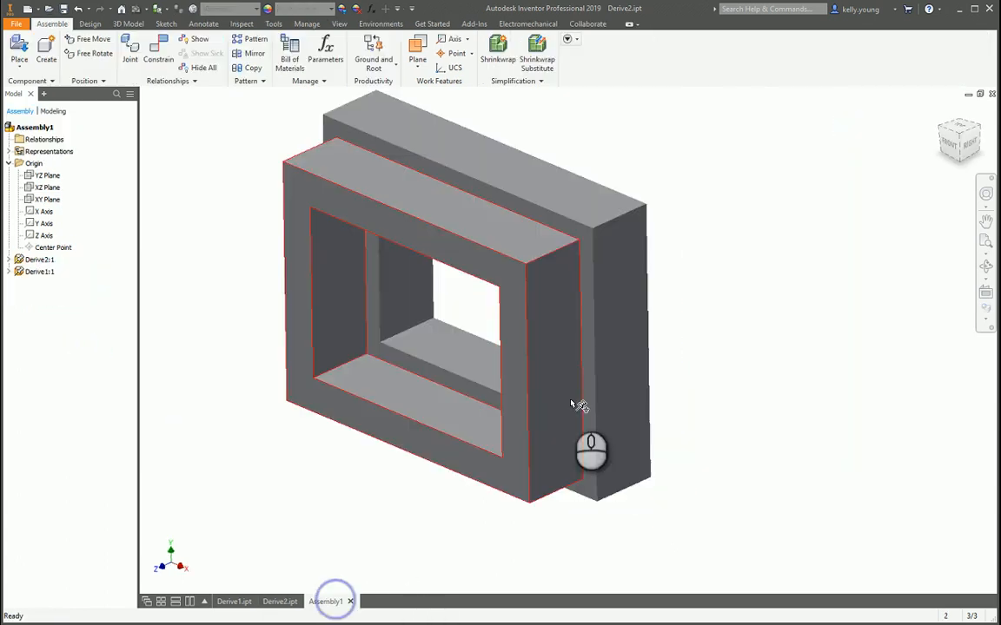
# Orbit the assembly to examine the fit of the two frames without the derived surface.
pyautogui.moveTo(485, 384)
pyautogui.mouseDown()
pyautogui.moveTo(571, 396)
pyautogui.moveTo(469, 408)
pyautogui.moveTo(477, 375)
pyautogui.mouseUp()
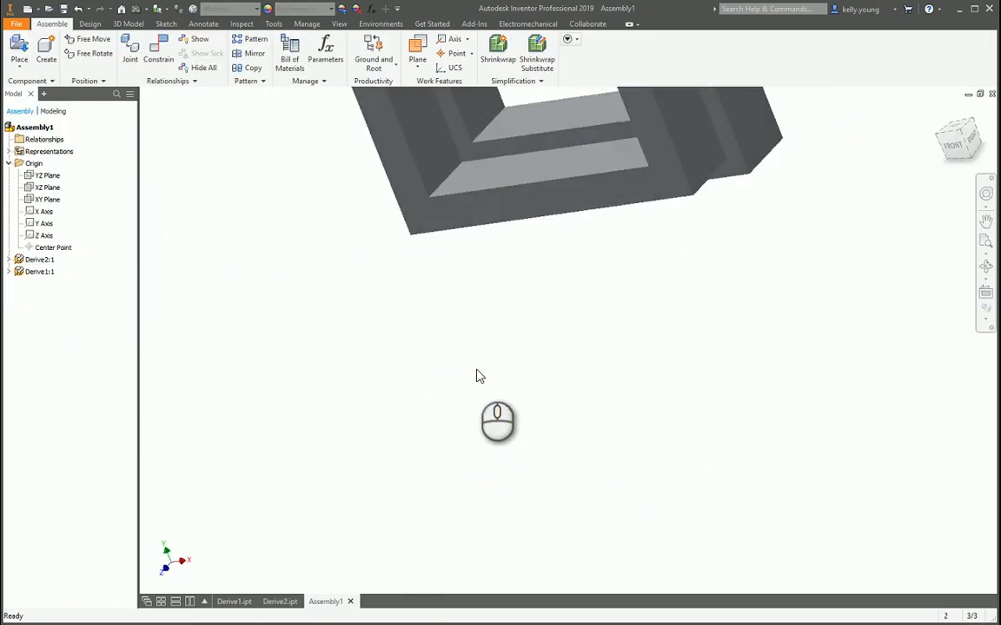
pyautogui.press('F6')
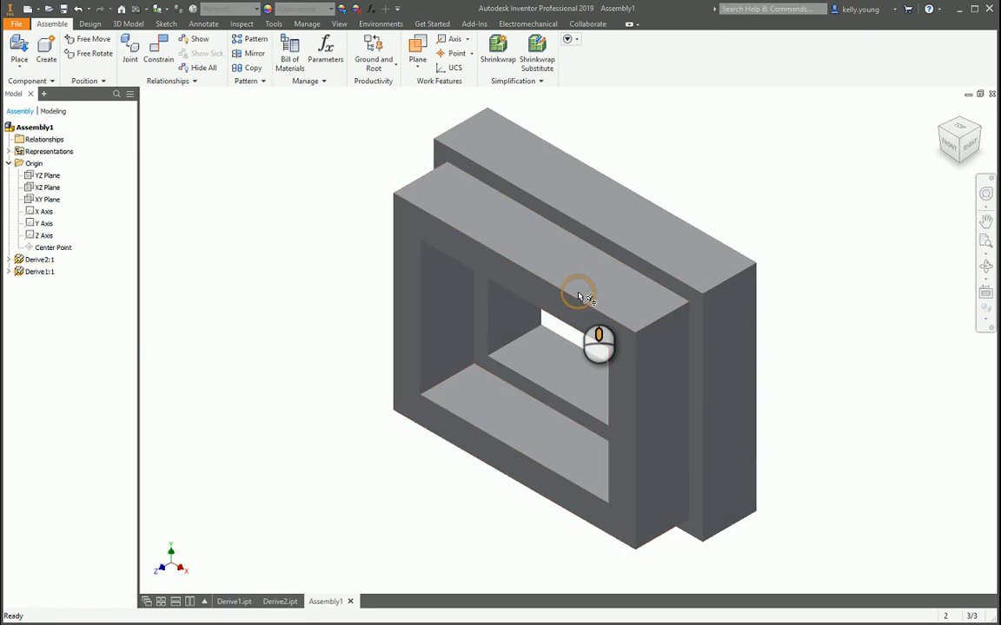
pyautogui.click(986, 269)
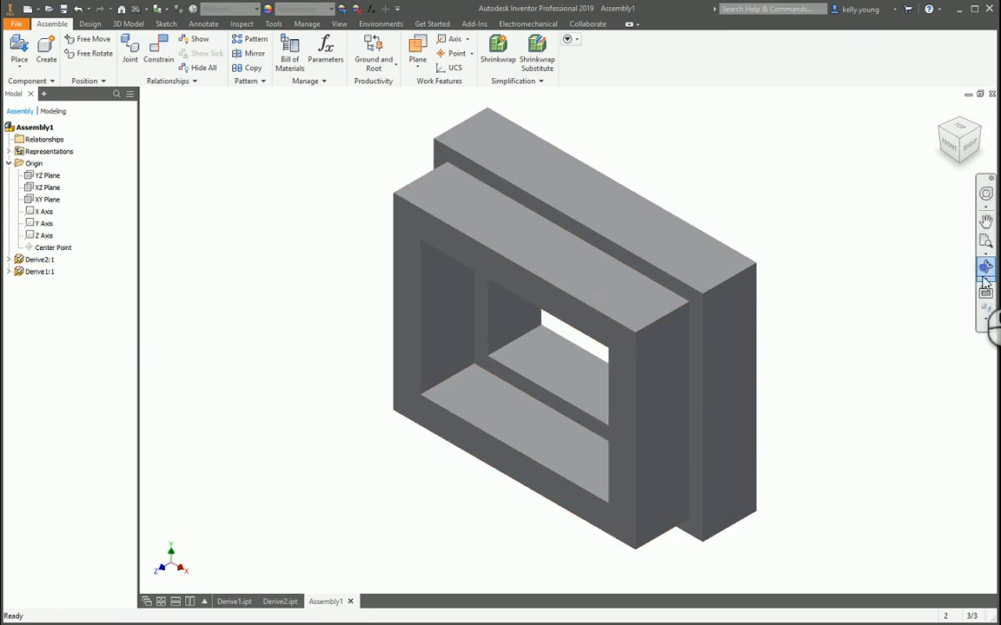
pyautogui.click(940, 304)
pyautogui.moveTo(547, 357); pyautogui.dragTo(521, 370)
pyautogui.press('Escape')
pyautogui.click(984, 313)
pyautogui.click(900, 347)
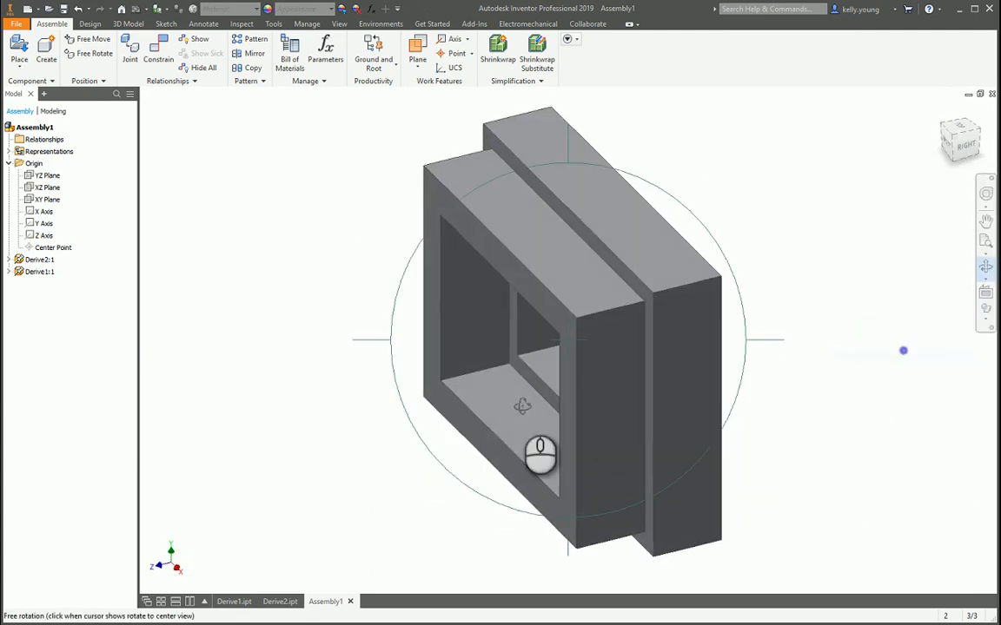
pyautogui.moveTo(521, 408); pyautogui.dragTo(556, 415)
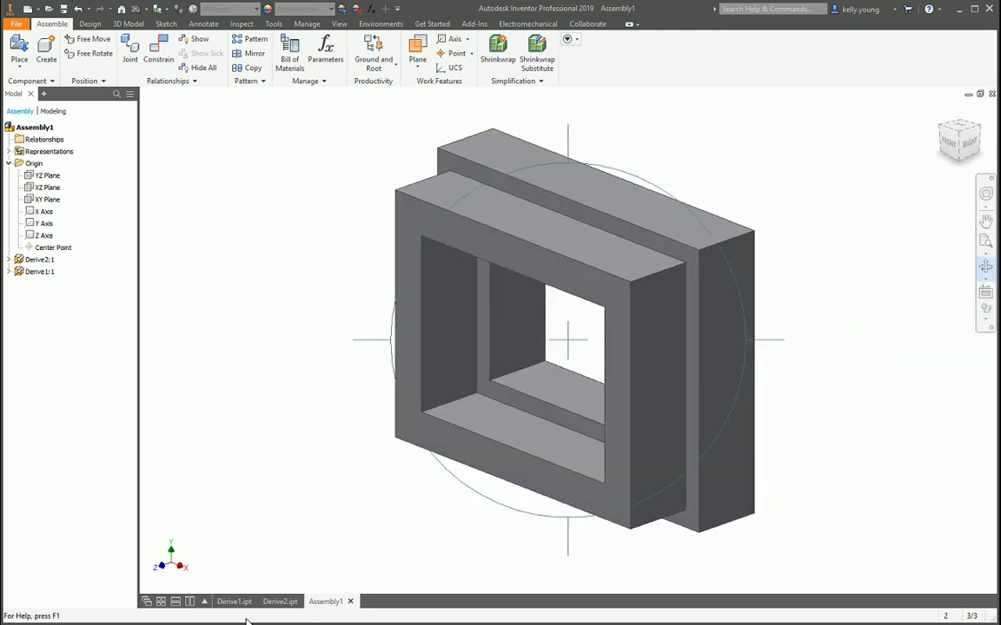
# Edit Sketch1 of the extrusion in Derive1.ipt and set the outer rectangle's width to 6 in.
pyautogui.click(234, 601)
pyautogui.click(8, 241)
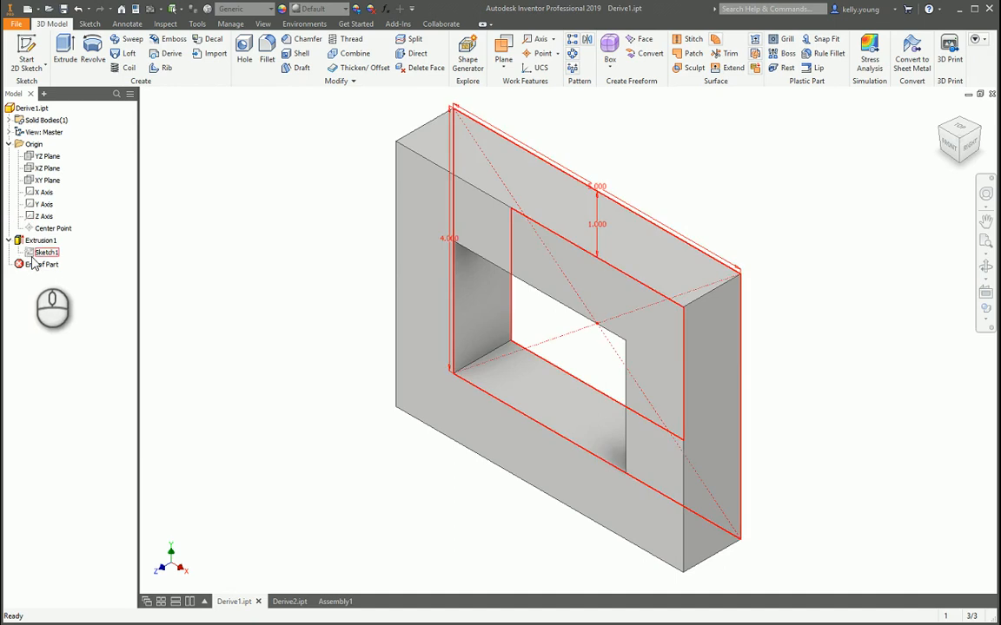
pyautogui.click(45, 252)
pyautogui.doubleClick(39, 254)
pyautogui.moveTo(572, 222); pyautogui.dragTo(633, 226)
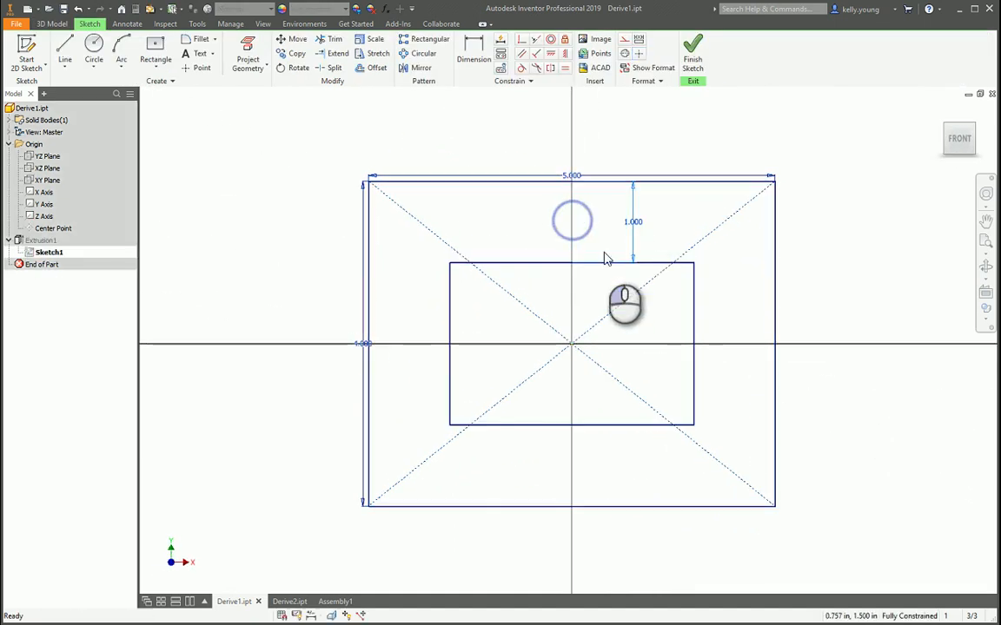
pyautogui.doubleClick(572, 177)
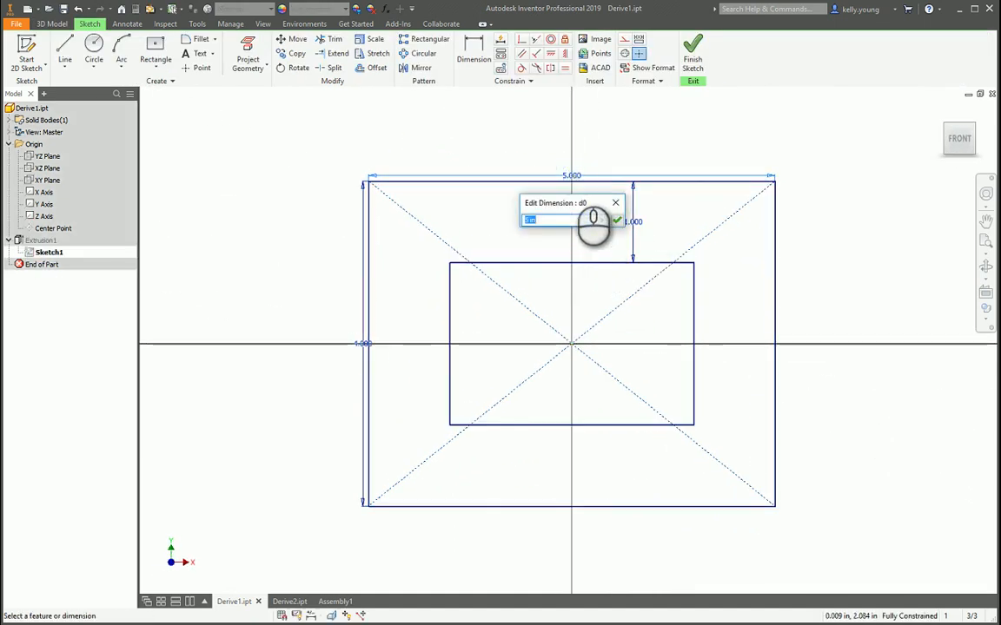
pyautogui.write('6')
pyautogui.press('Return')
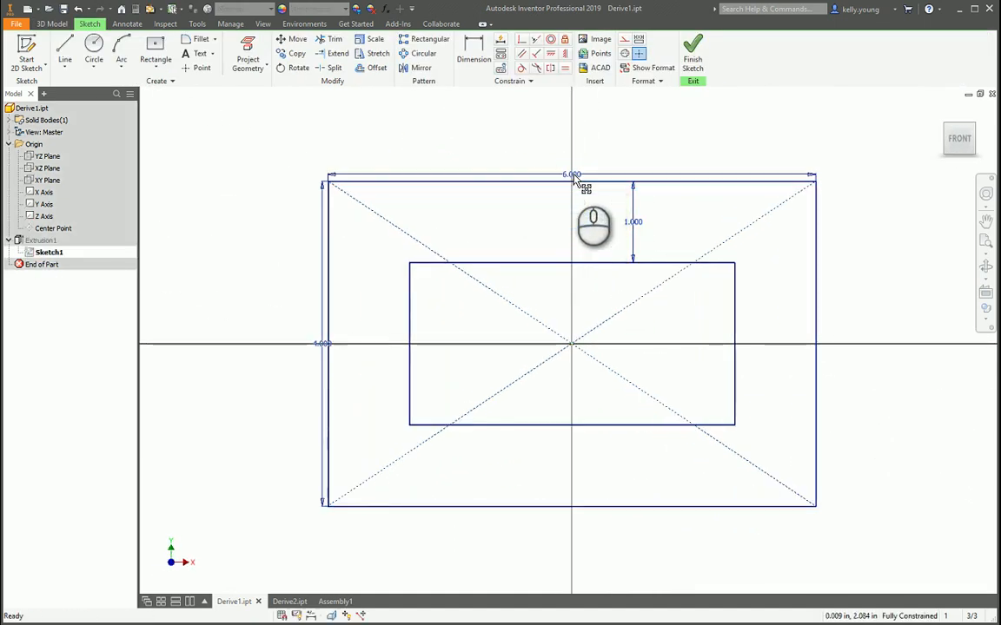
# Set the outer rectangle's height to 5 in and the inner rectangle's offset to 1.5 in, finishing the sketch.
pyautogui.doubleClick(320, 348)
pyautogui.write('5')
pyautogui.press('Return')
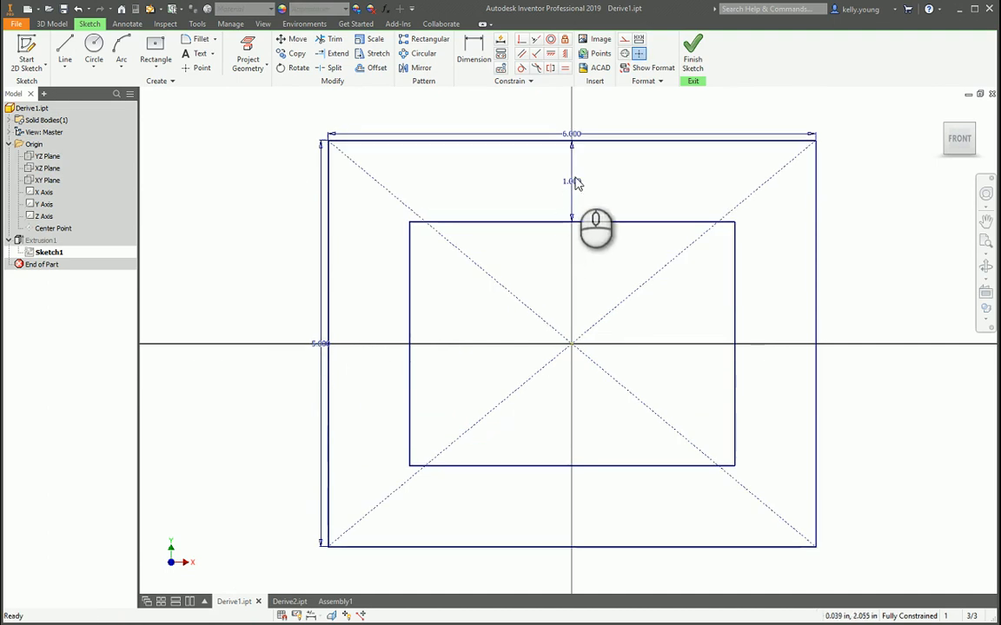
pyautogui.doubleClick(573, 182)
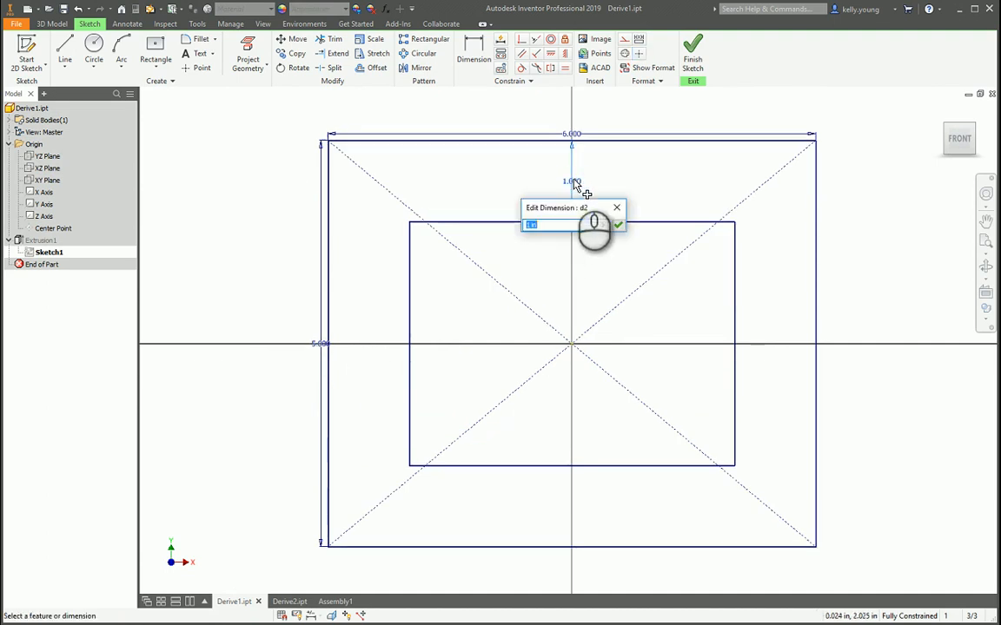
pyautogui.write('1.5')
pyautogui.press('Return')
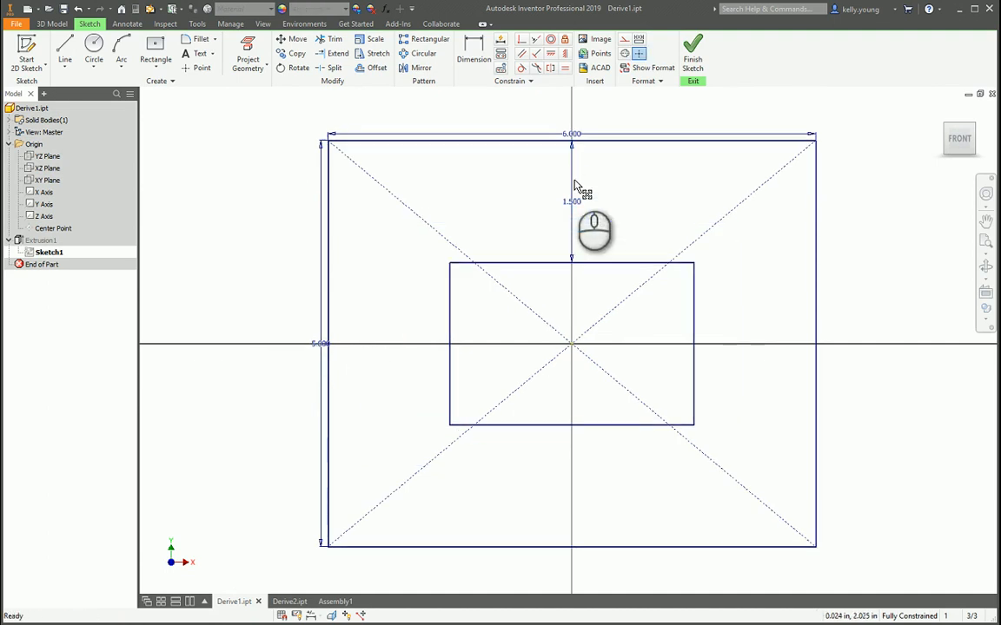
pyautogui.click(692, 54)
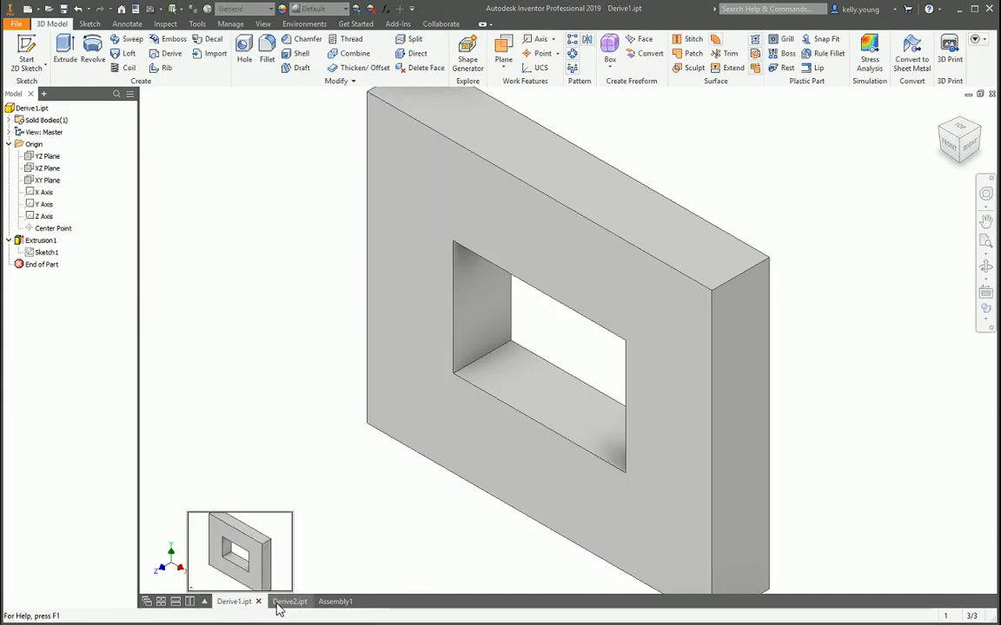
# Update Derive2.ipt with the resized Derive1 geometry and compare both parts in the assembly.
pyautogui.click(280, 605)
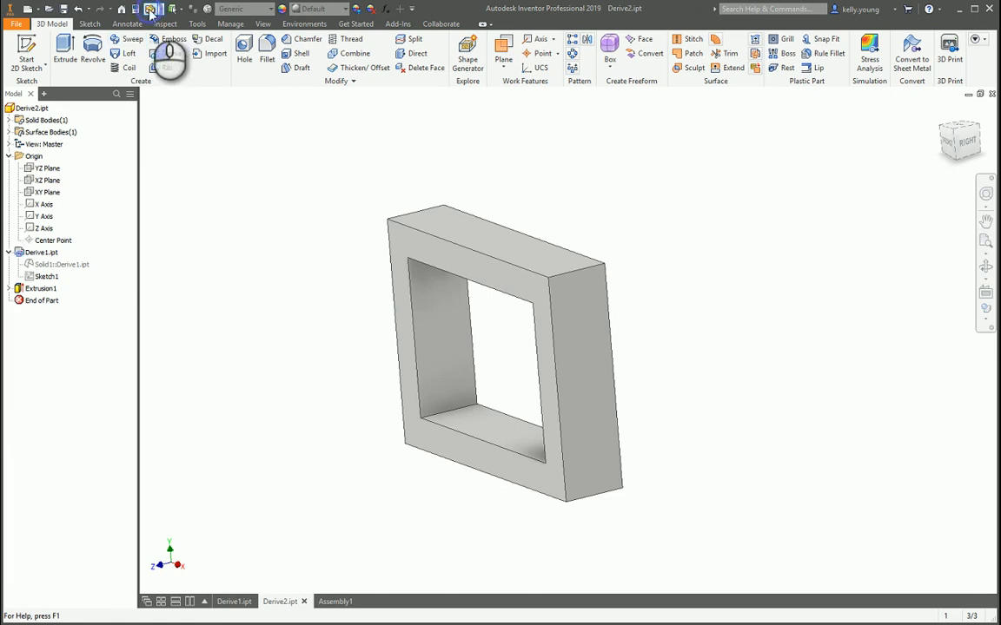
pyautogui.click(62, 264)
pyautogui.keyDown('shift'); pyautogui.moveTo(388, 308); pyautogui.dragTo(443, 323, button='middle'); pyautogui.keyUp('shift')
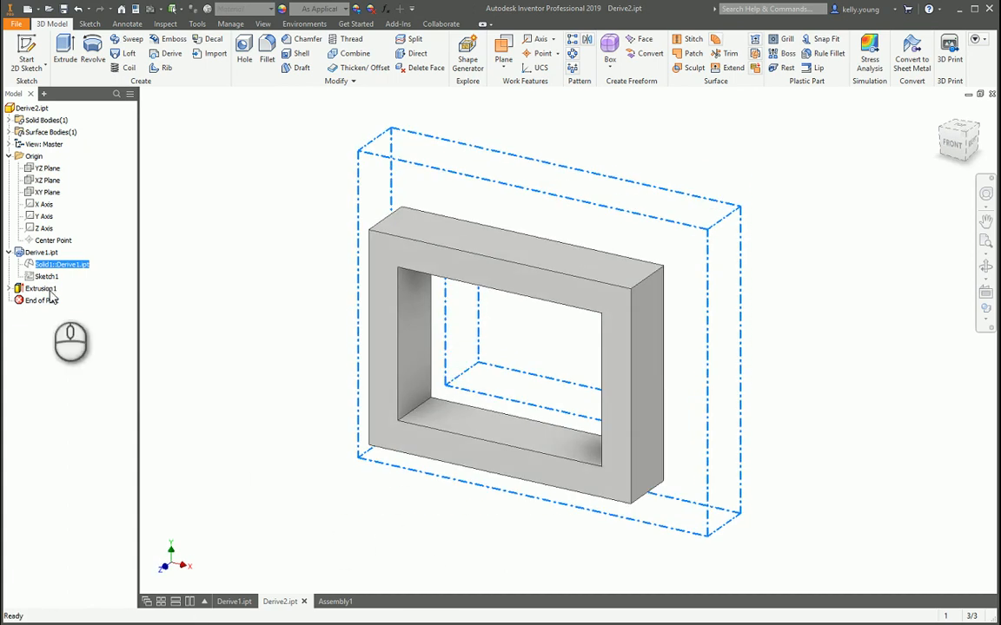
pyautogui.click(334, 601)
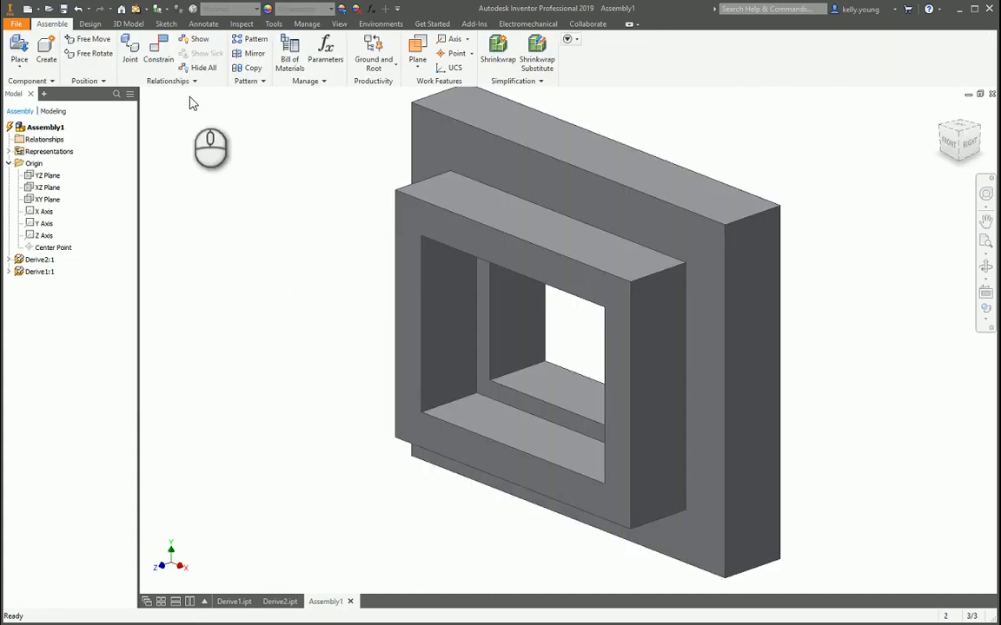
pyautogui.moveTo(293, 250)
pyautogui.keyDown('shift'); pyautogui.mouseDown(button='middle')
pyautogui.moveTo(412, 256)
pyautogui.moveTo(372, 234)
pyautogui.moveTo(286, 227)
pyautogui.moveTo(286, 250)
pyautogui.mouseUp(button='middle'); pyautogui.keyUp('shift')
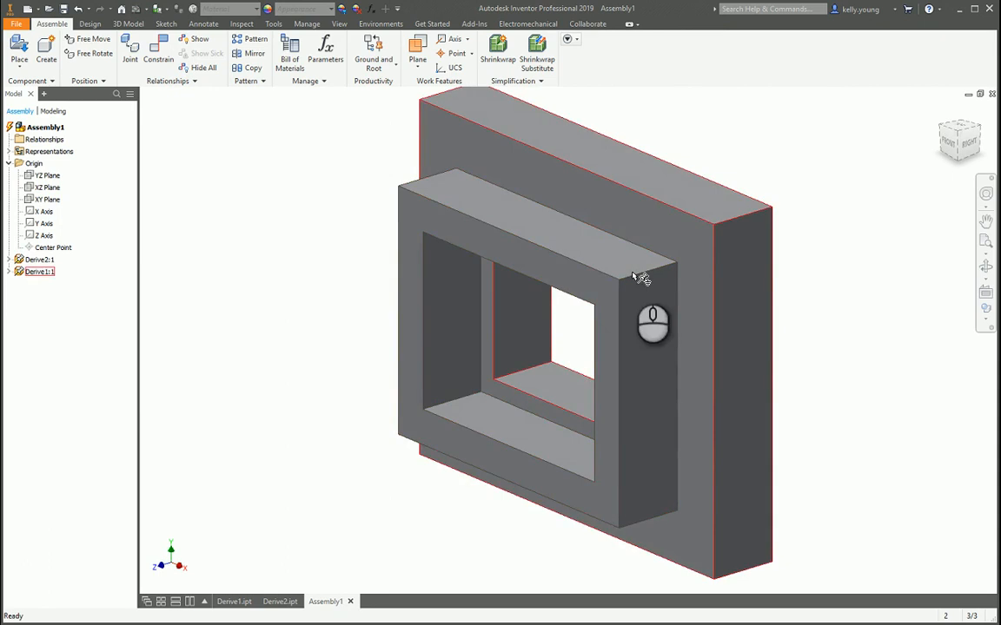